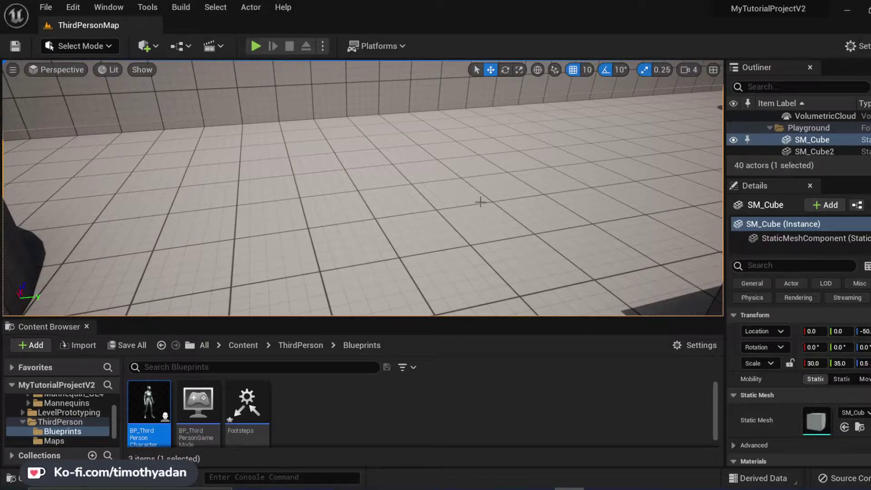
scroll(465, 218, "down", 6)
right_click(463, 219)
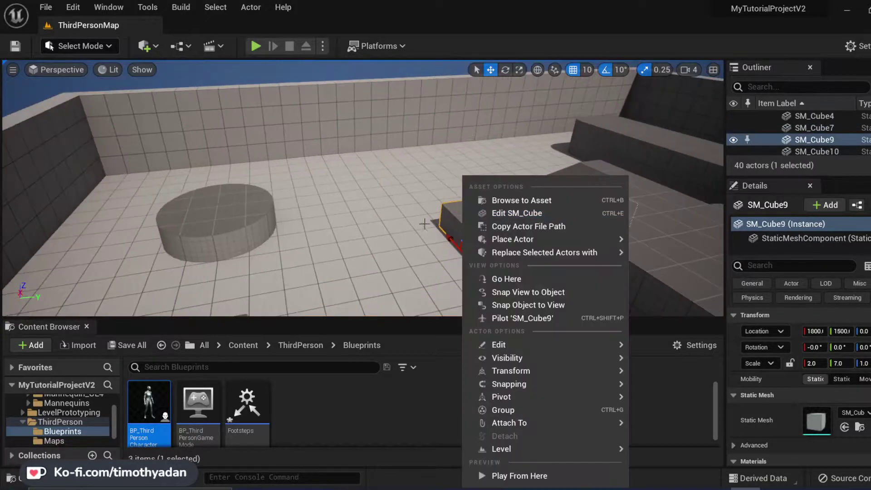
scroll(403, 223, "down", 3)
left_click(402, 234)
scroll(408, 238, "down", 5)
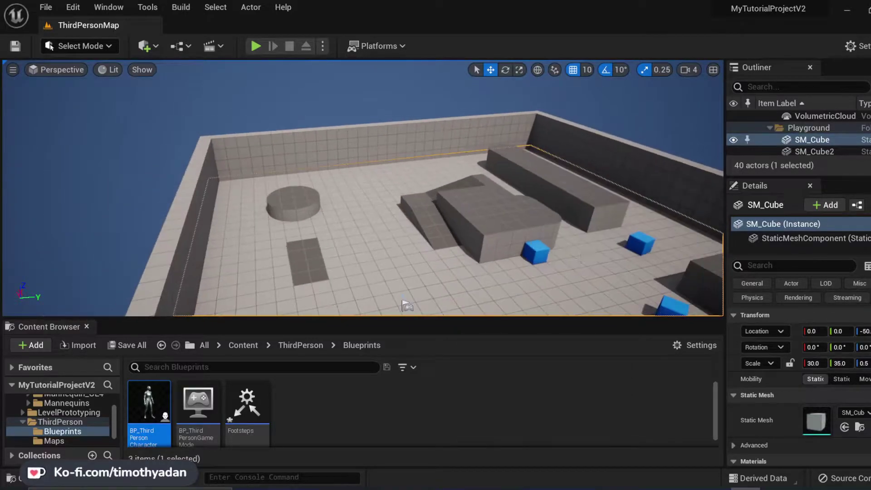
right_click_drag(413, 235, 359, 239)
scroll(527, 294, "down", 10)
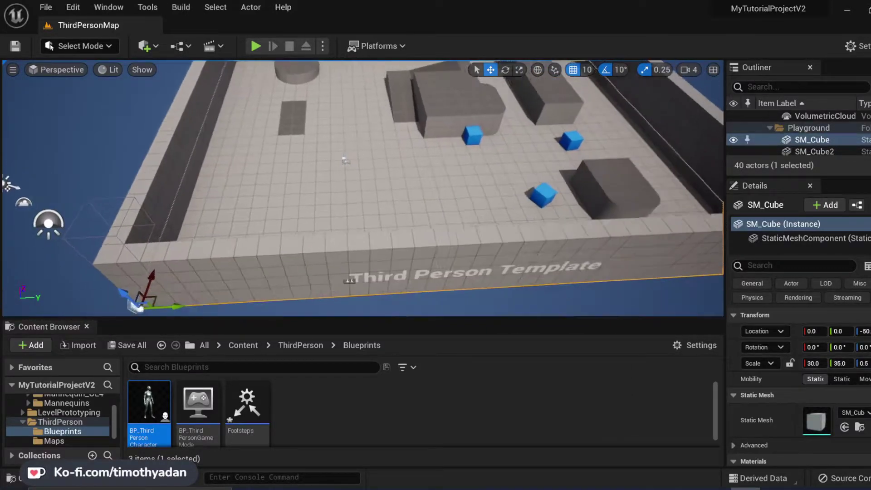
key("w")
right_click_drag(528, 294, 540, 276)
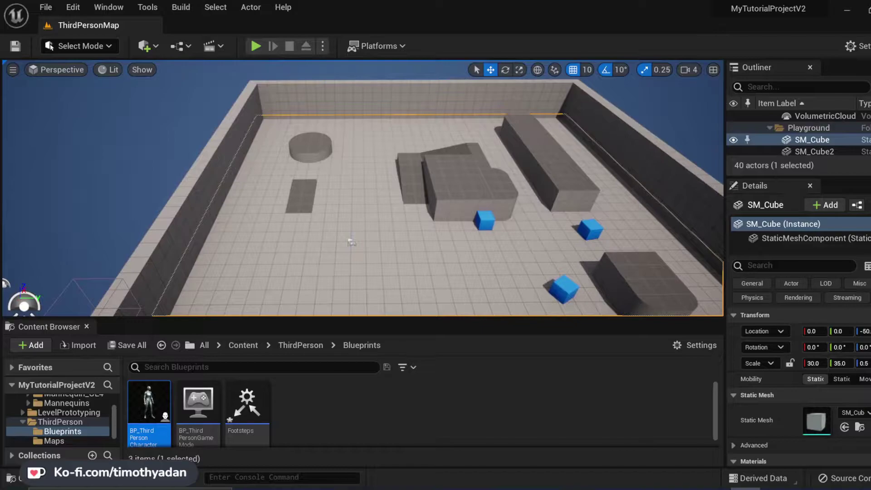
Step: Play-test ThirdPersonMap by running the character around the playground and jumping, and end the play session
left_click(260, 46)
key("alt+p")
key("w")
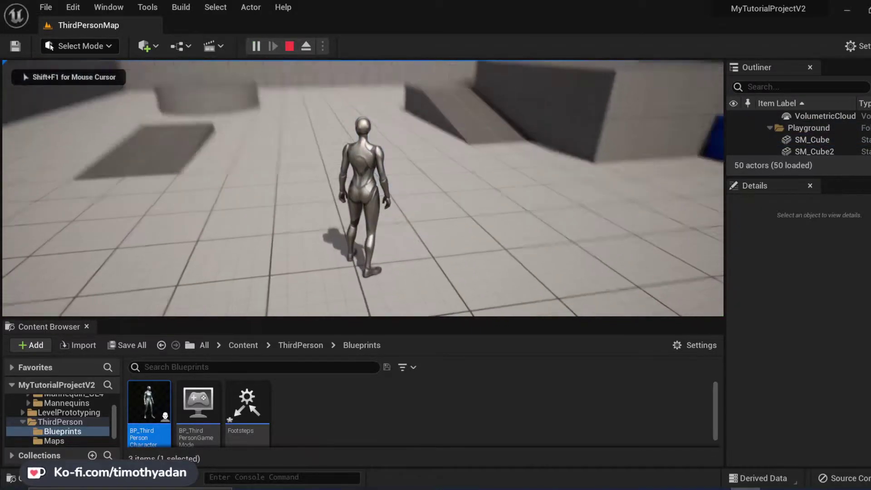
key("d")
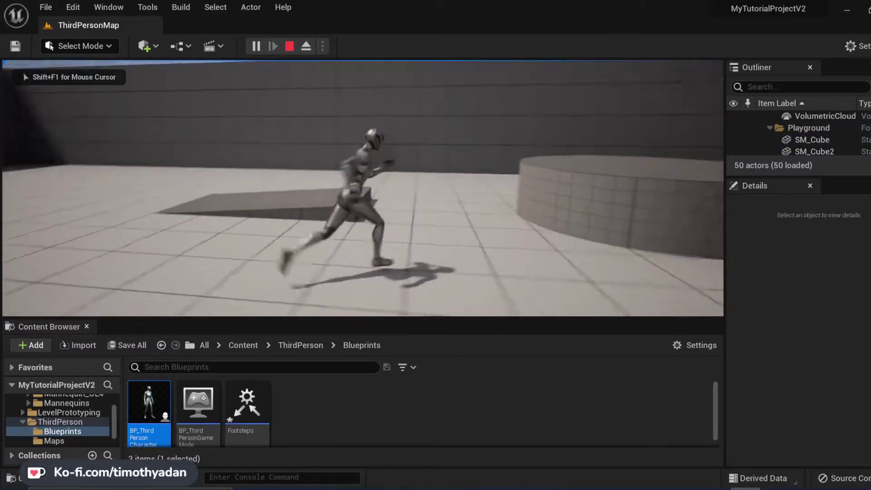
key("s")
key("w")
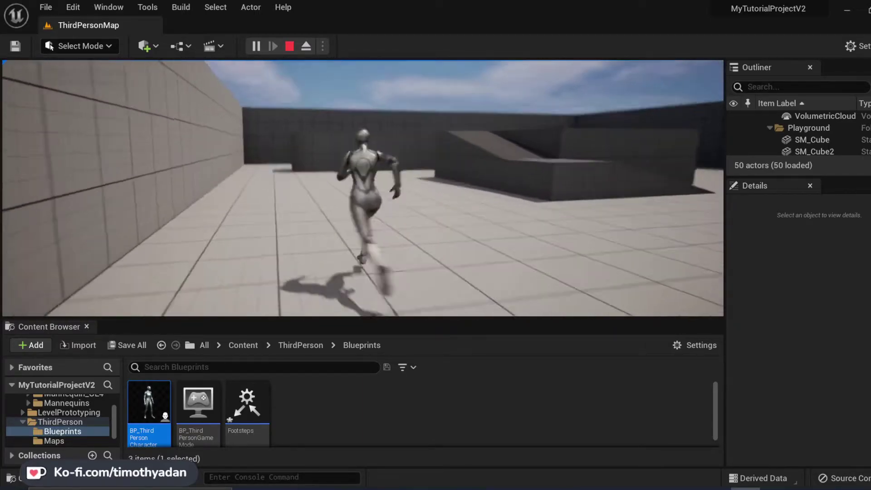
key("d")
key("w")
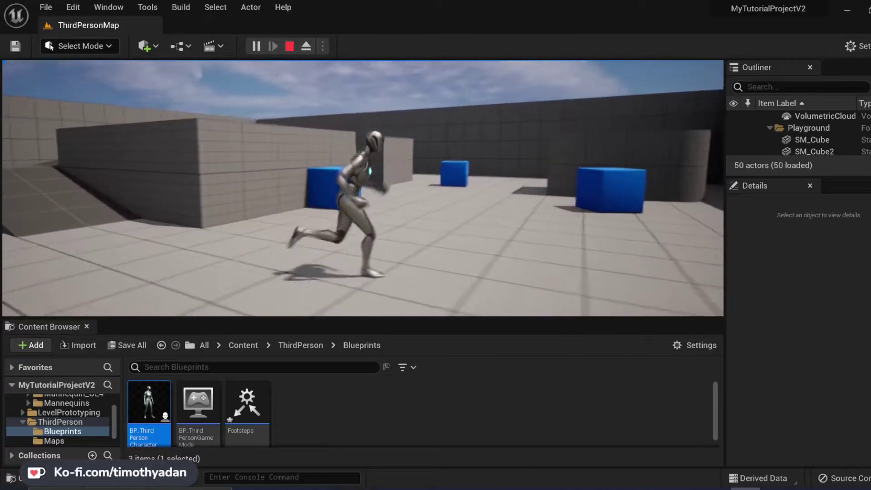
key("w")
key("w")
key("space")
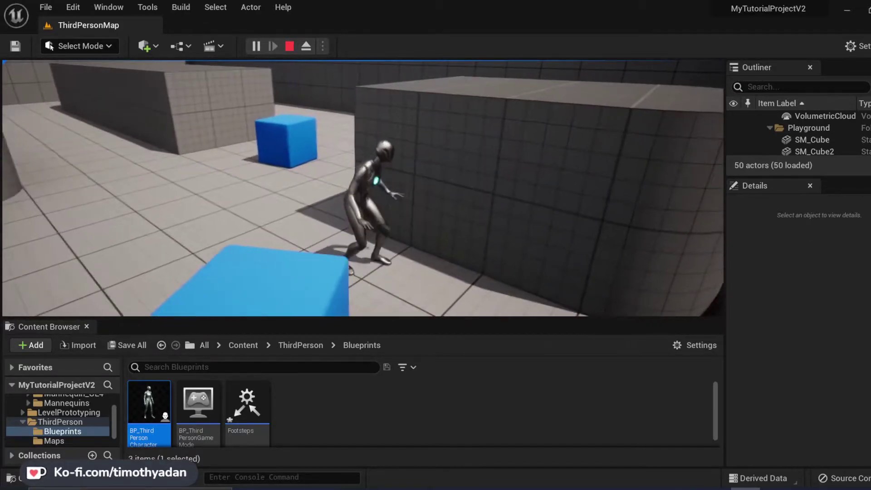
key("Escape")
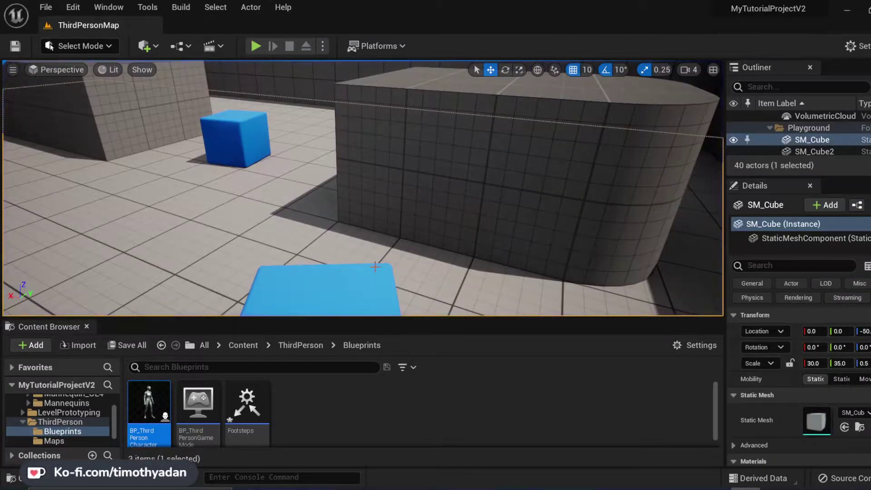
key("s")
right_click_drag(463, 214, 470, 212)
scroll(470, 213, "down", 8)
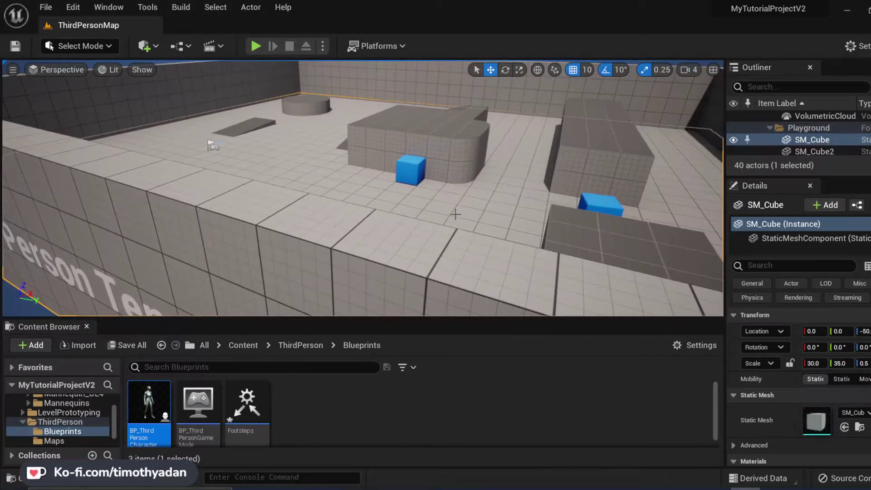
key("f")
scroll(456, 213, "down", 3)
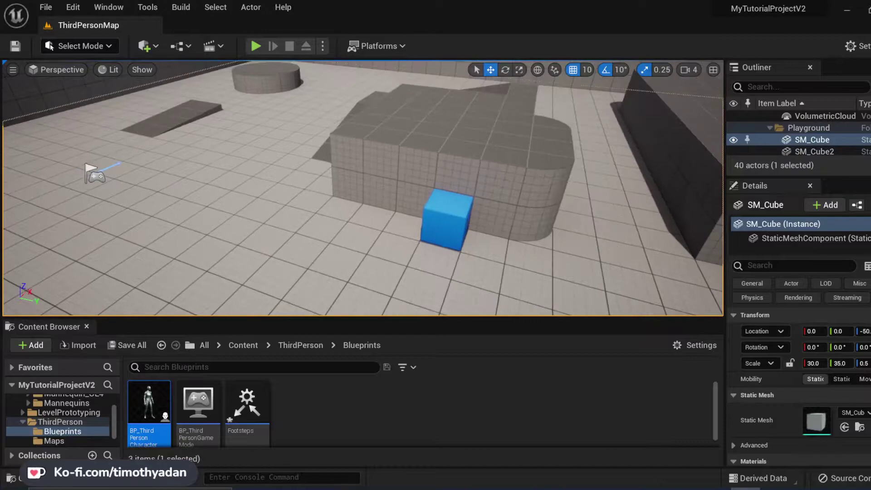
scroll(383, 222, "down", 4)
right_click_drag(383, 222, 382, 234)
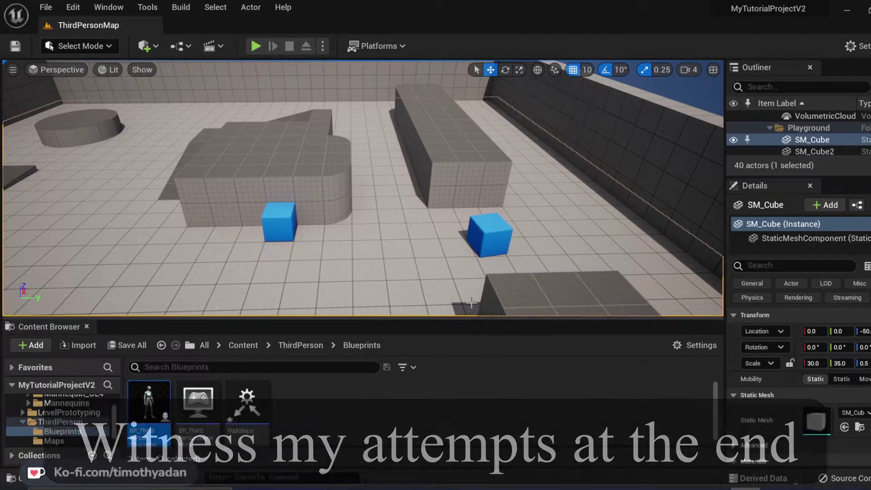
right_click_drag(423, 260, 423, 260)
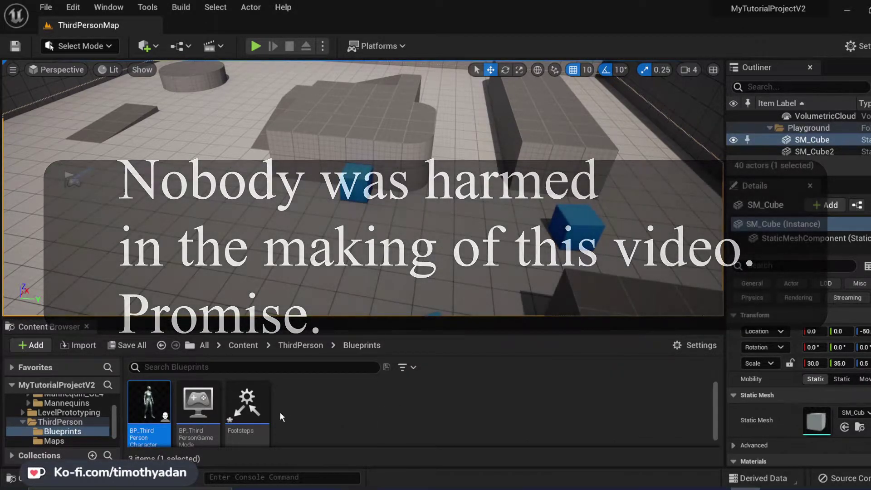
Step: Delete the Footsteps blueprint from the ThirdPerson Blueprints folder
left_click(247, 404)
key("Delete")
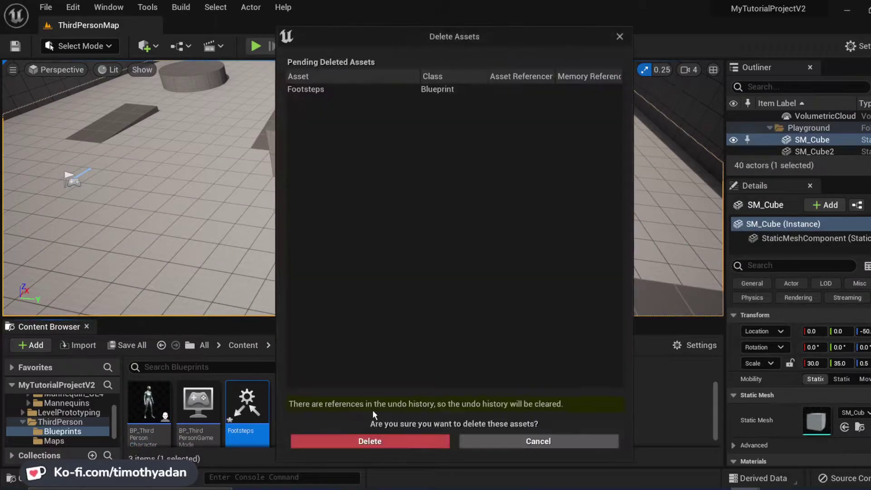
left_click(360, 440)
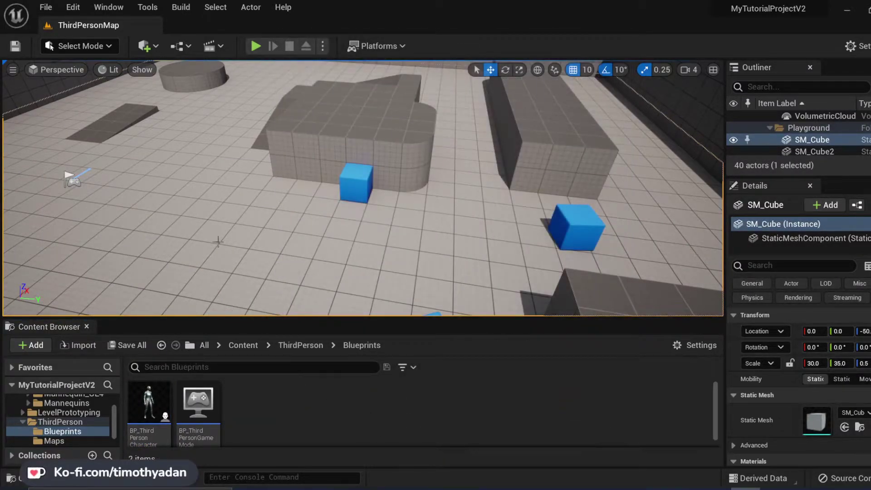
left_click_drag(217, 237, 333, 301)
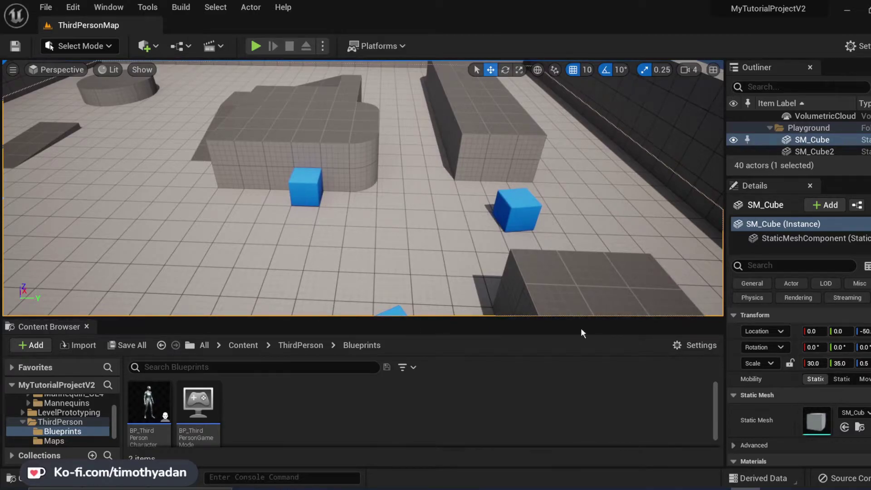
Step: Switch to Wwise and show the general settings of the Footsteps container in the Actor-Mixer Hierarchy
mouse_move(716, 489)
left_click(681, 472)
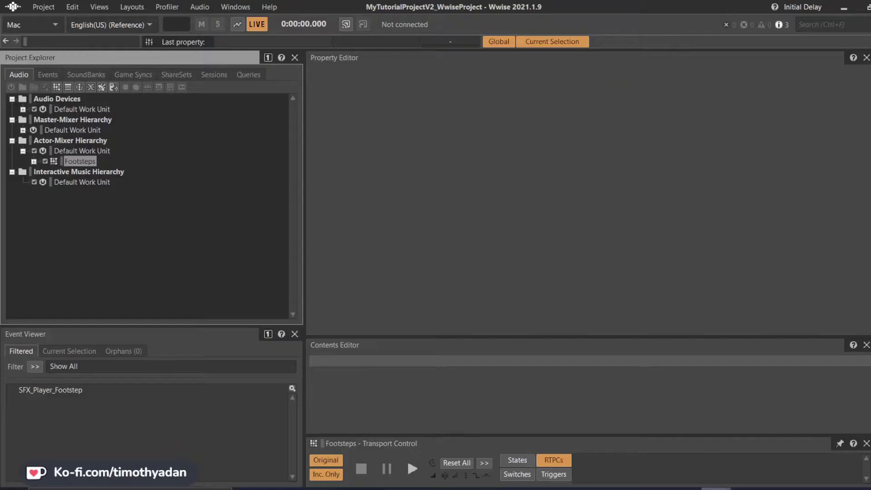
left_click(85, 153)
left_click(81, 162)
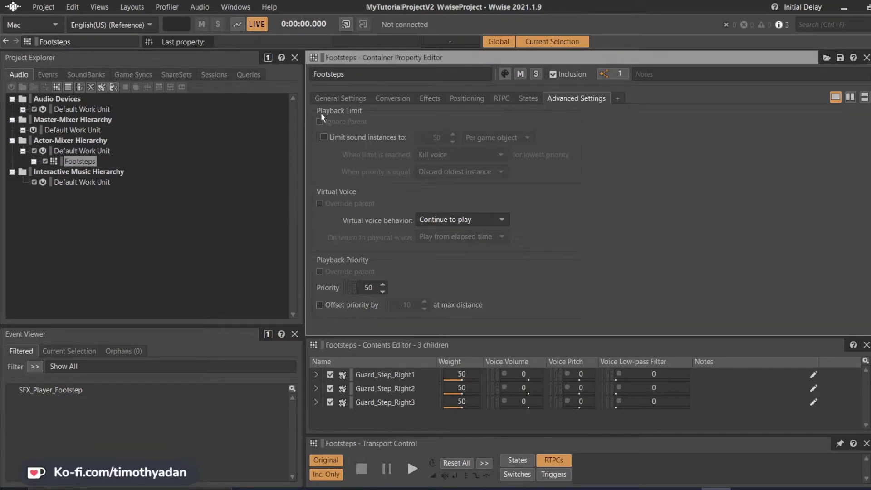
left_click(333, 99)
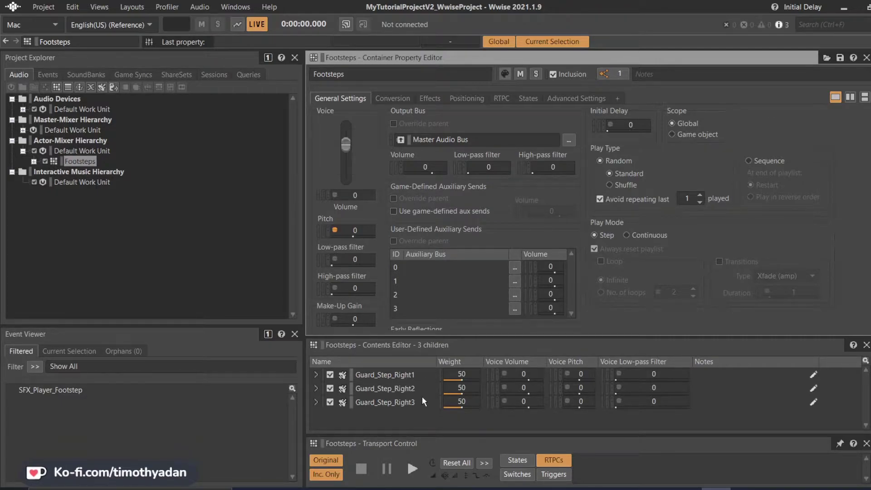
Step: Audition the Footsteps container's sound playback
left_click(93, 154)
left_click(93, 160)
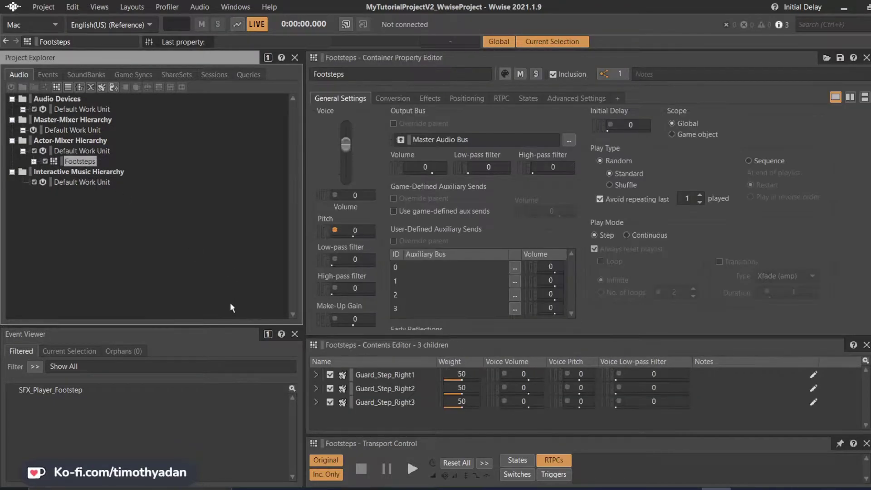
key("space")
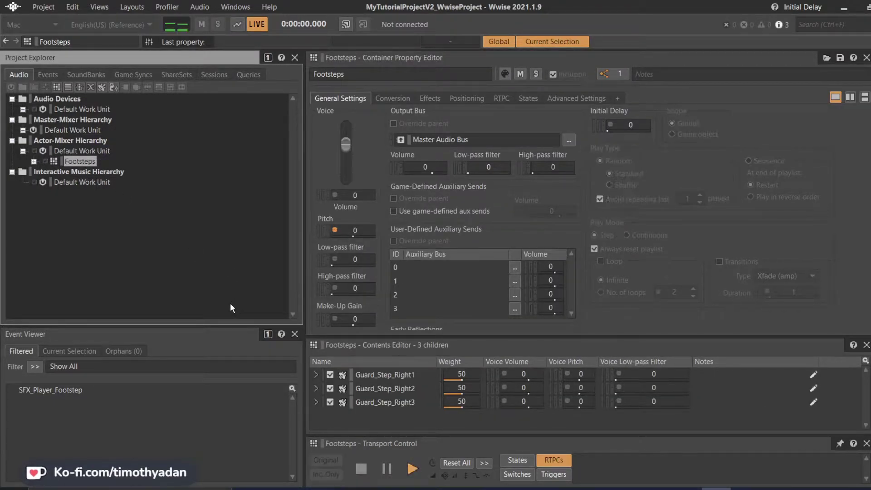
left_click(230, 303)
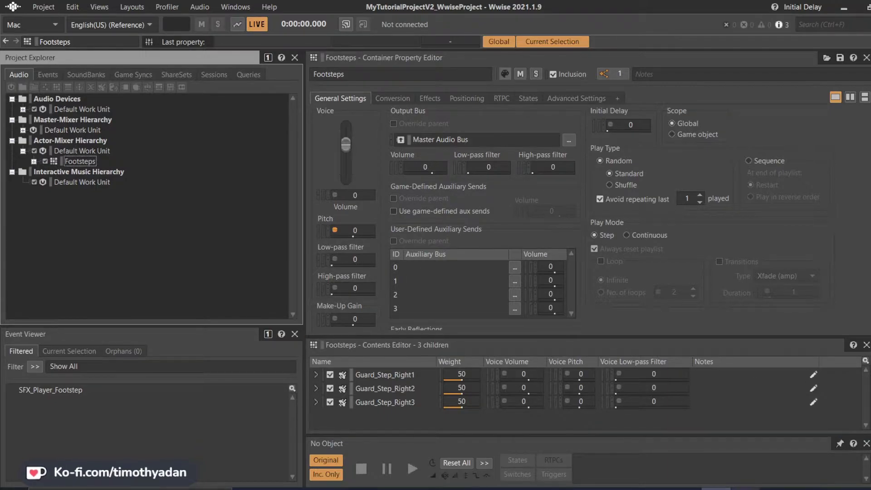
Step: Switch back to Unreal Editor and open the BP_ThirdPersonCharacter blueprint
left_click(747, 489)
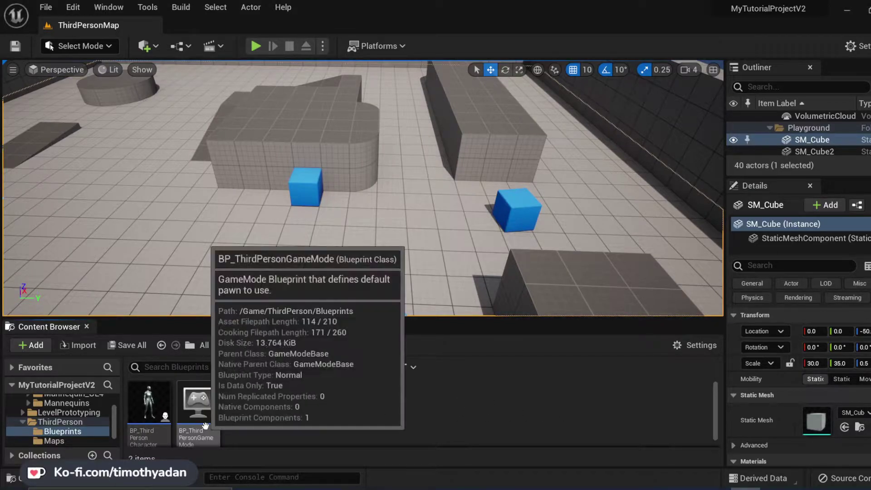
left_click(154, 398)
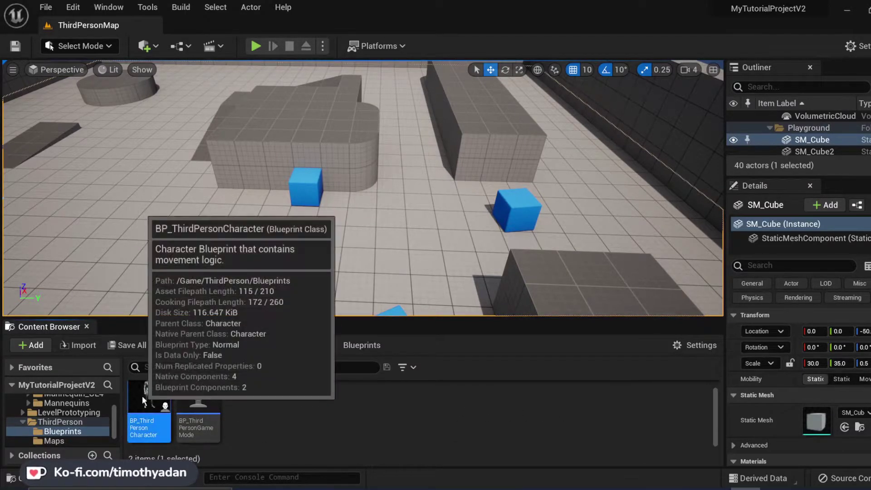
key("Return")
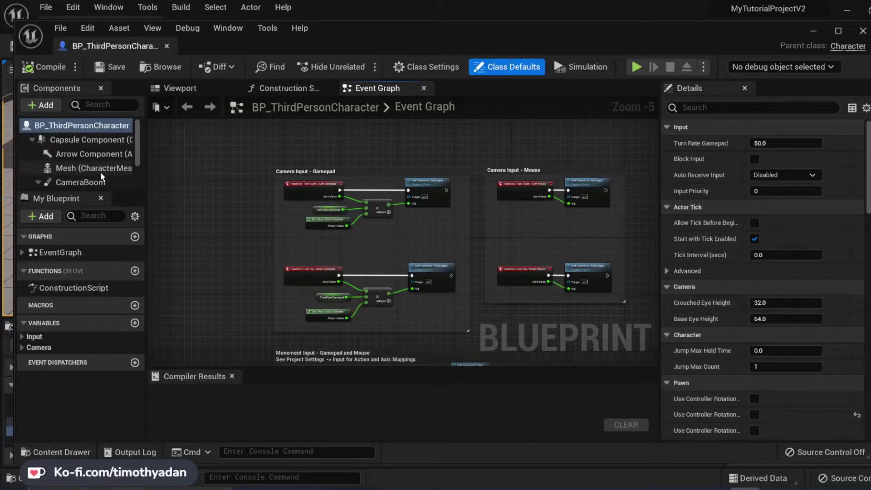
Step: Open the SKM_Quinn_Simple skeletal mesh assigned to the character blueprint's Mesh component
left_click(75, 168)
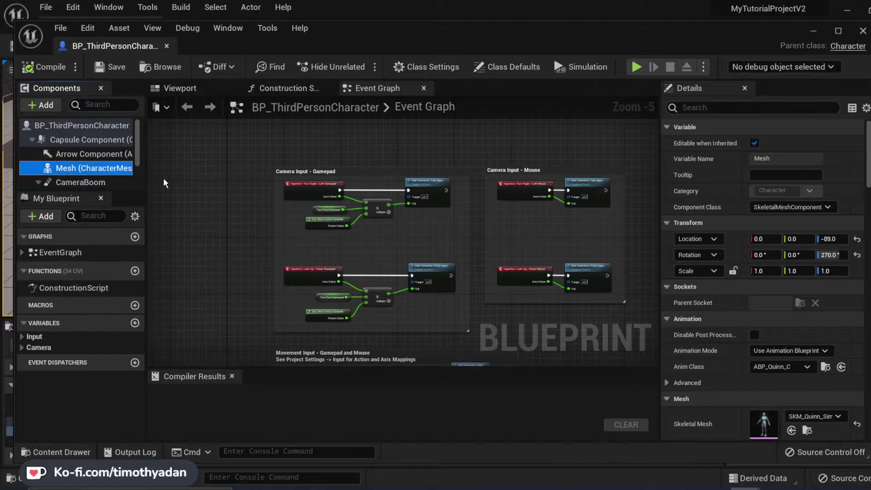
scroll(766, 347, "down", 3)
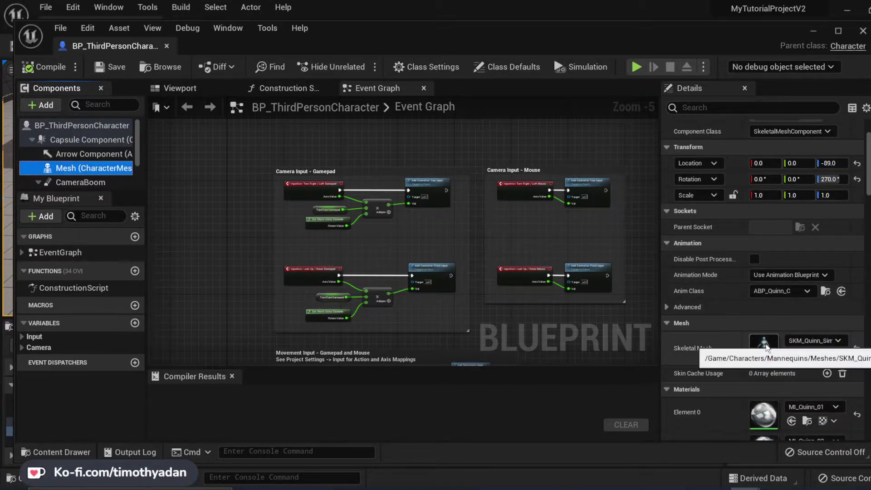
left_click(767, 348)
double_click(774, 348)
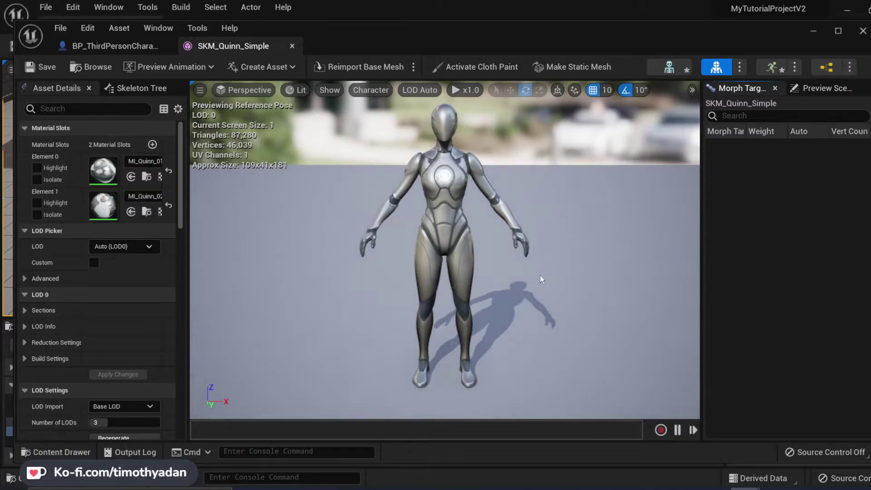
mouse_move(531, 277)
right_mouse_down()
mouse_move(480, 295)
mouse_move(557, 267)
mouse_move(538, 271)
right_mouse_up()
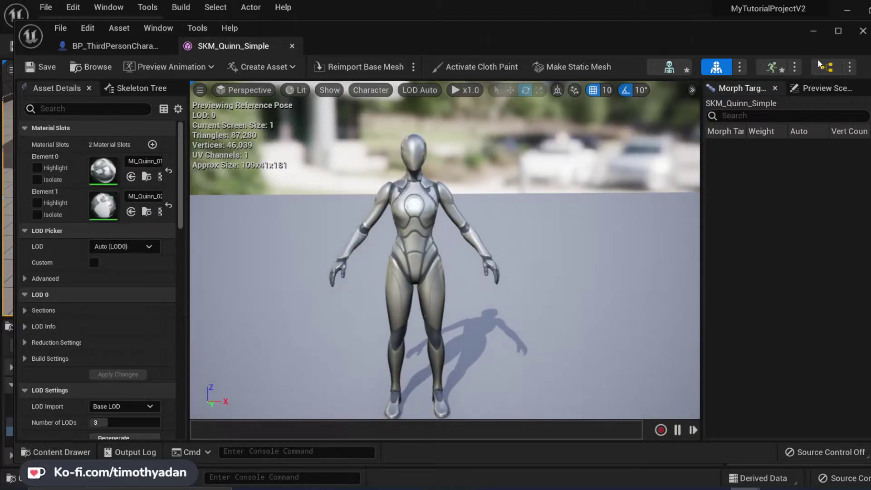
Step: Go to the mesh's animation assets and open MM_Run_Fwd and MF_Run_Fwd to view their notify tracks
left_click(775, 67)
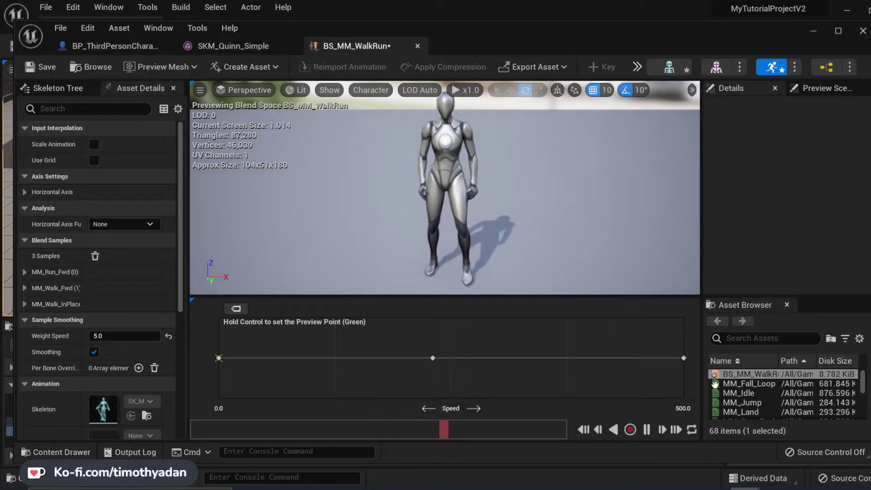
scroll(782, 386, "down", 1)
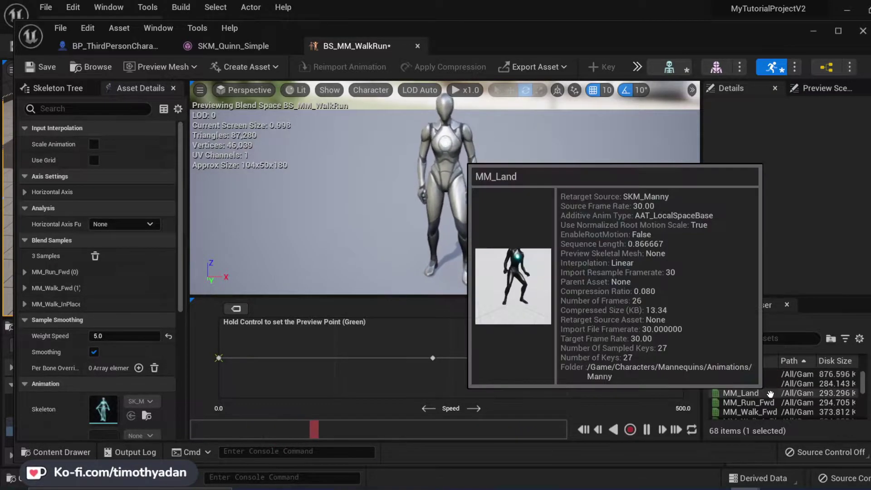
double_click(742, 402)
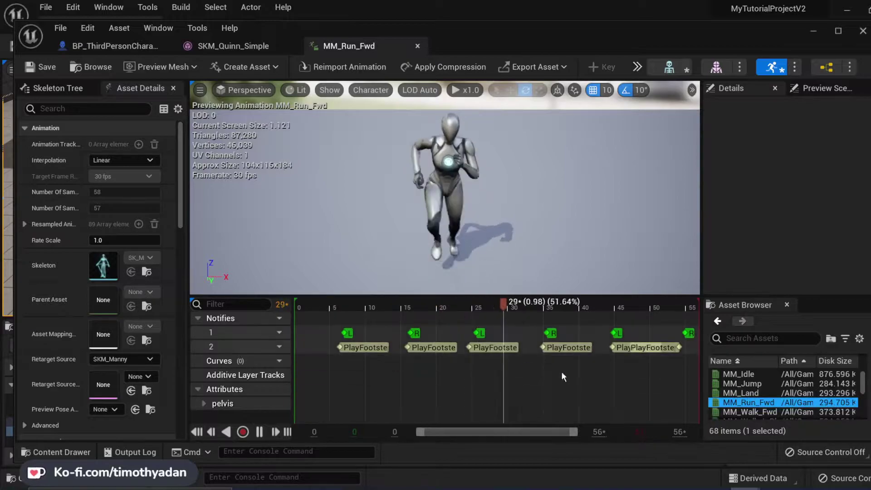
scroll(766, 388, "down", 3)
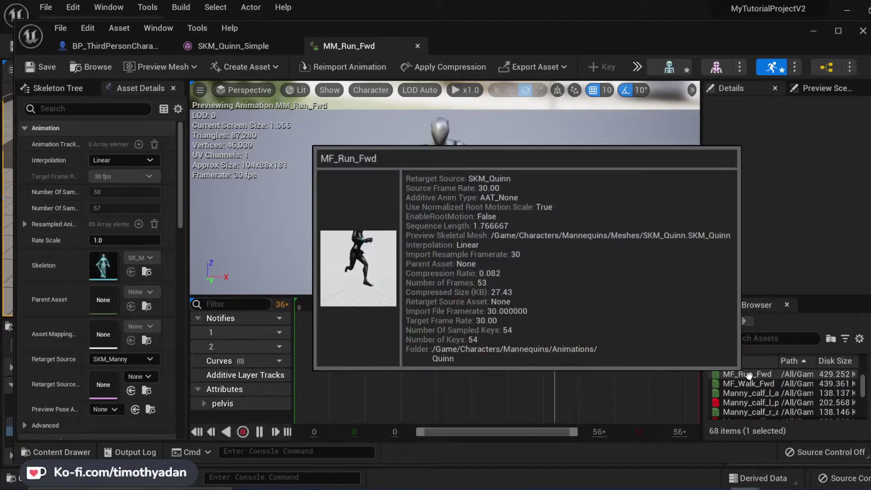
double_click(748, 375)
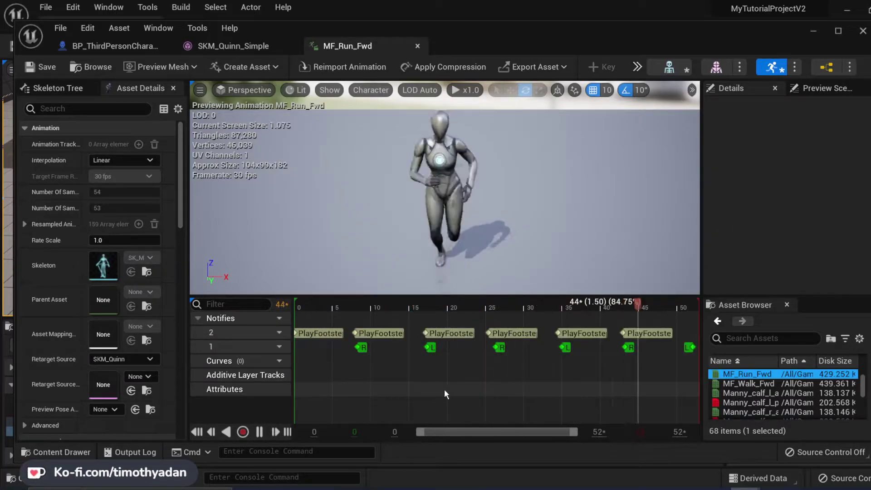
Step: Delete all the existing PlayFootstep notifies from notify track 2 of the MF_Run_Fwd animation
left_click(324, 333)
key("Delete")
left_click(375, 335)
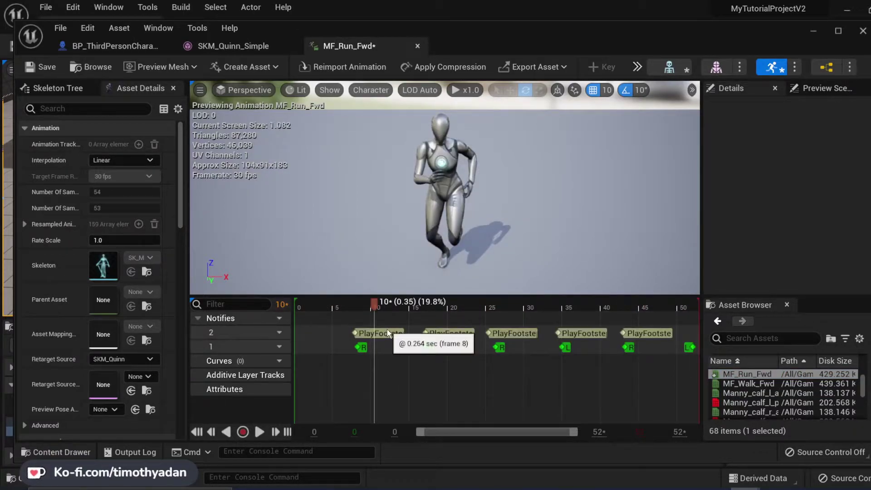
left_click(387, 331)
key("Delete")
left_click(453, 334)
key("Delete")
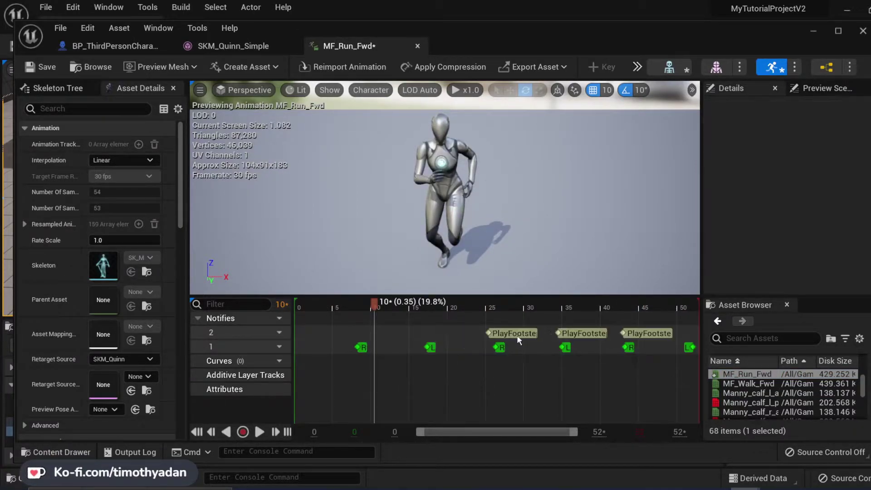
left_click(516, 335)
key("Delete")
left_click(592, 334)
key("Delete")
left_click(649, 334)
key("Delete")
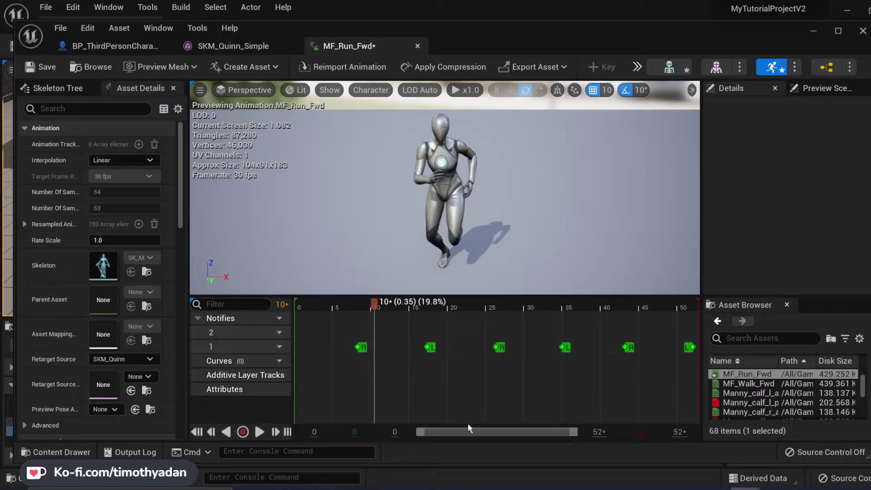
Step: Scrub to the first right-foot contact around frame 7 and add a new notify named PlayFootstep on track 2
left_click_drag(374, 305, 292, 308)
right_click_drag(454, 239, 604, 259)
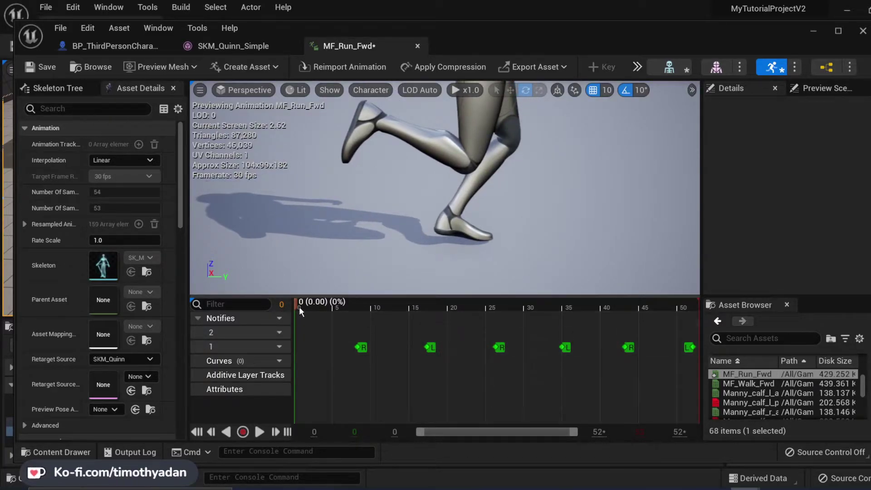
left_click_drag(295, 304, 356, 327)
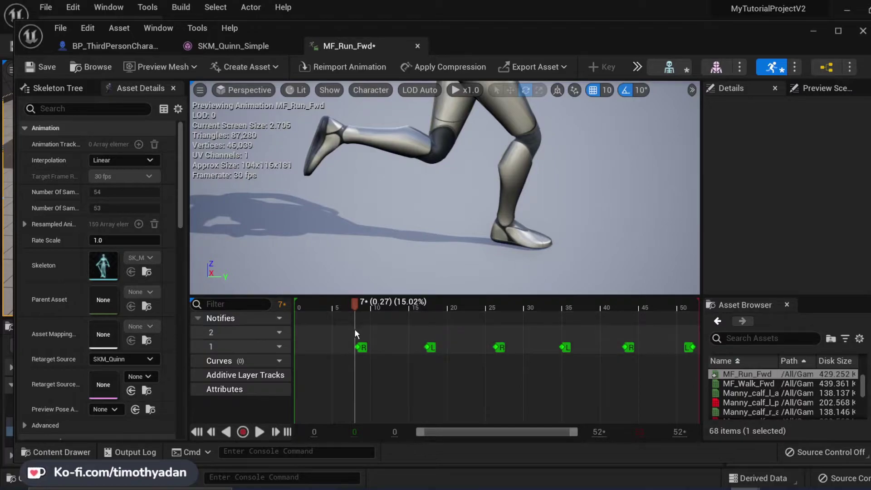
right_click(355, 328)
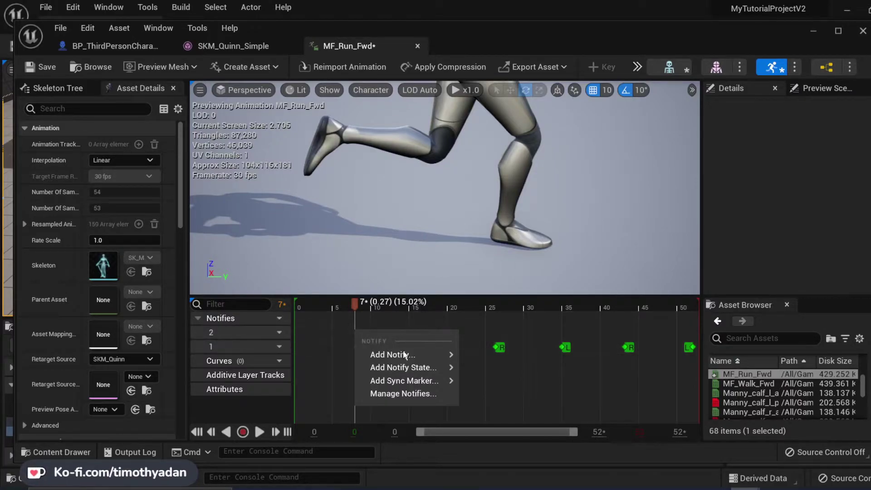
mouse_move(407, 356)
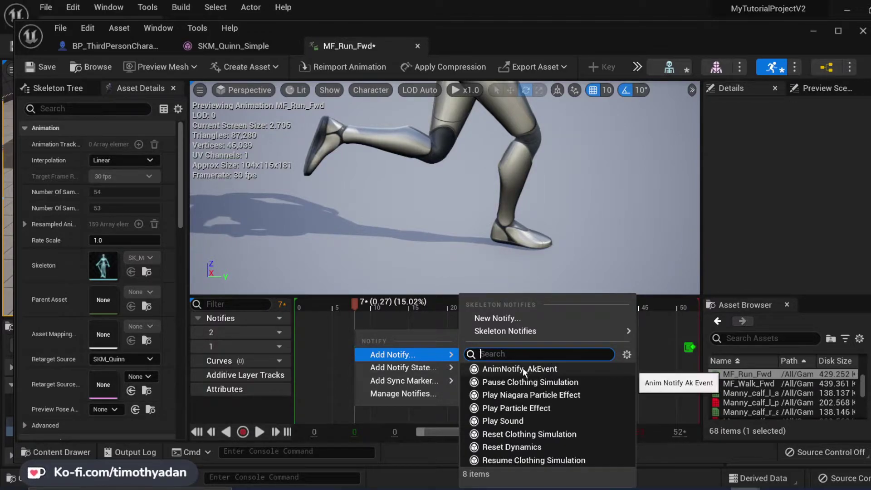
left_click(505, 318)
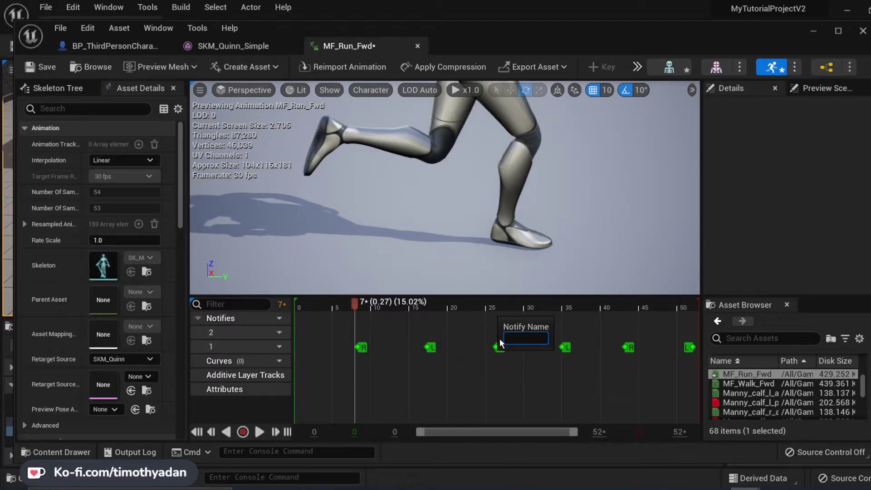
type("PlayFootstep")
key("Return")
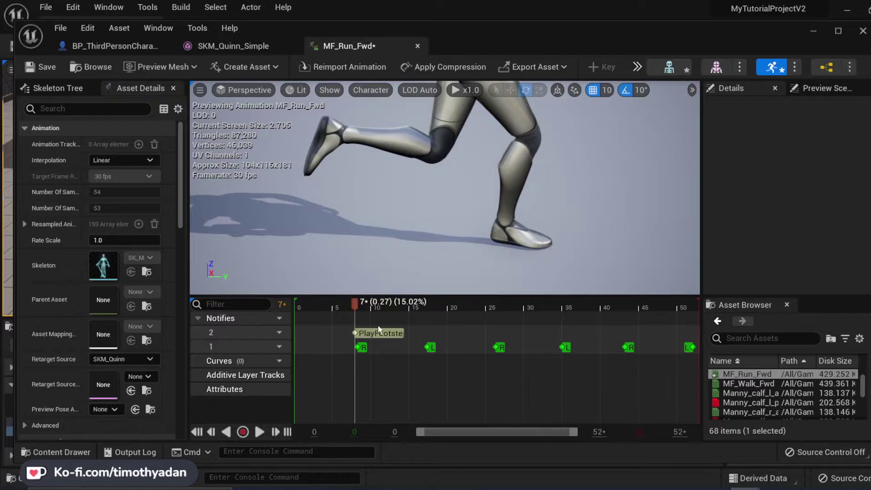
Step: Copy the PlayFootstep notify and paste it on track 2 at the next two foot contacts, around frames 17 and 25
left_click(379, 333)
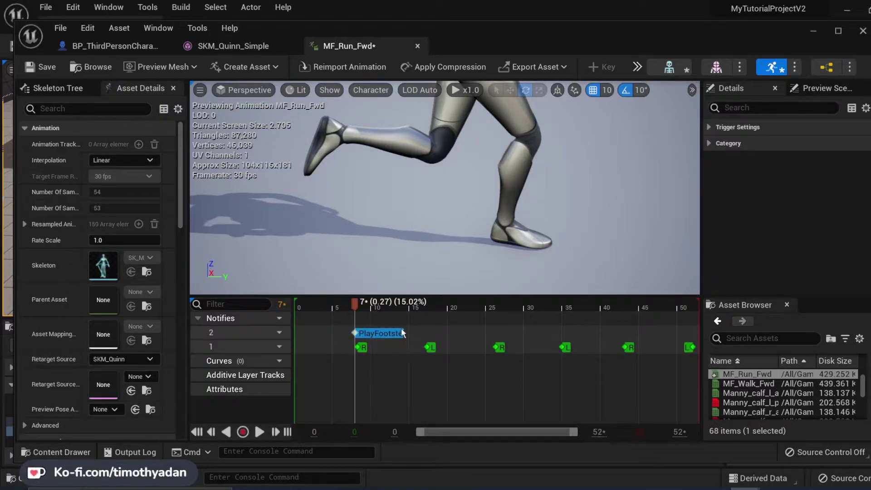
left_click_drag(355, 303, 426, 310)
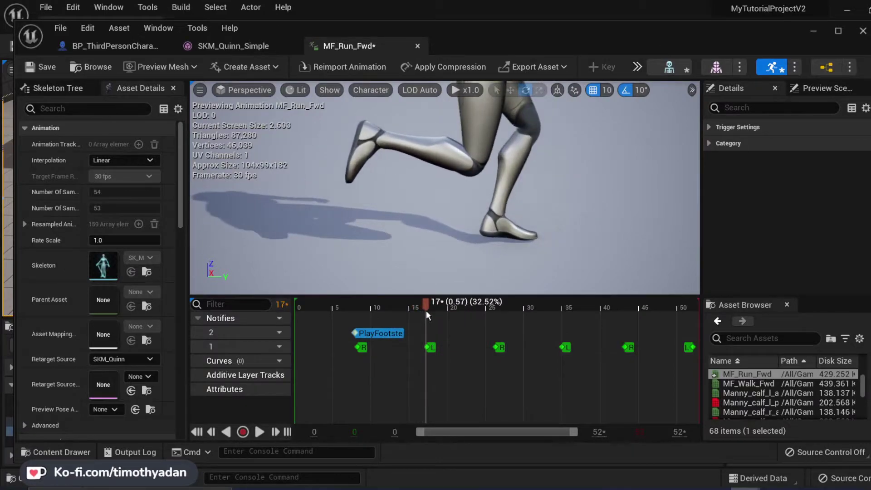
left_click(425, 332)
key("ctrl+v")
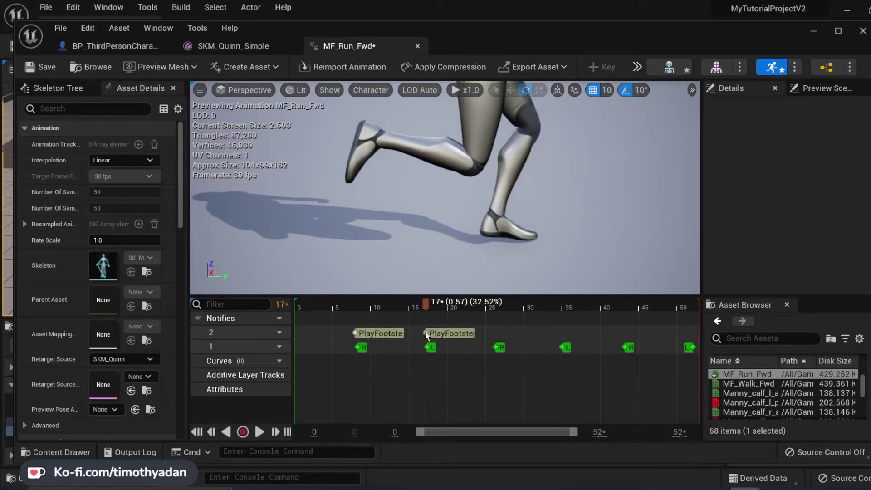
left_click_drag(431, 305, 490, 307)
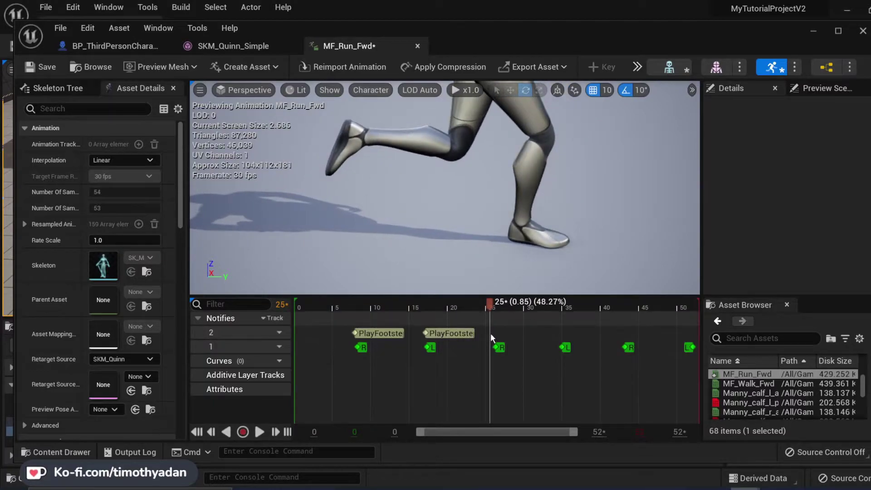
key("ctrl+v")
Step: Paste PlayFootstep notifies at the last three foot contacts, around frames 34, 43 and 52, and save the animation
left_click(502, 307)
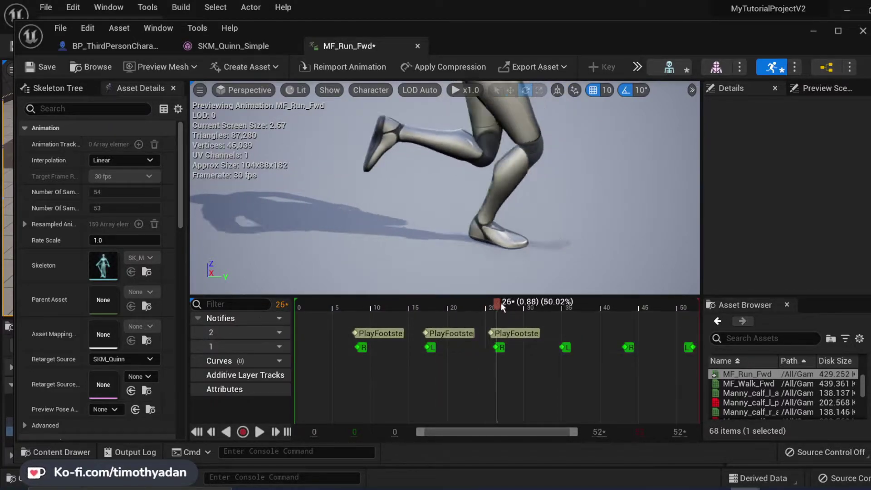
left_click_drag(502, 307, 563, 309)
key("ctrl+v")
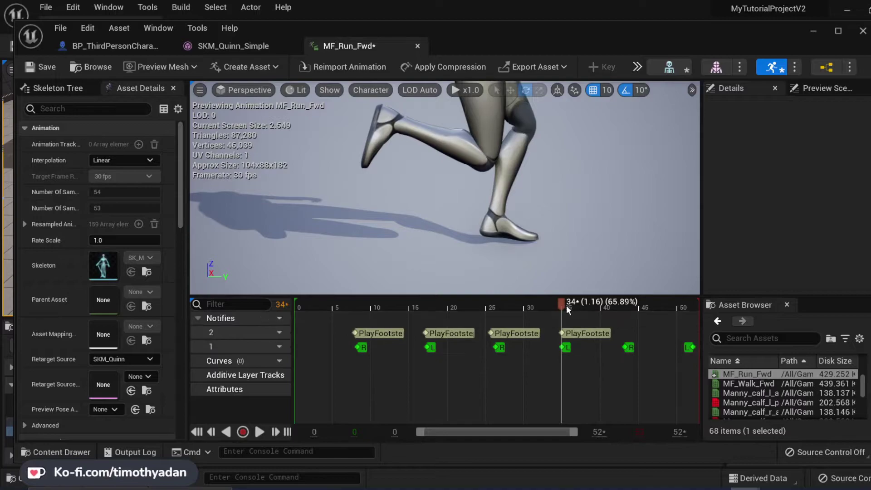
left_click_drag(563, 303, 695, 306)
key("ctrl+v")
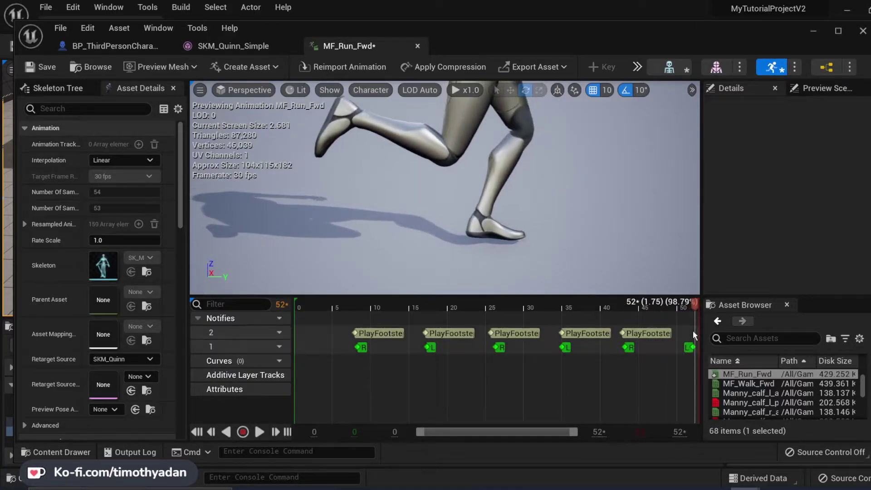
key("ctrl+v")
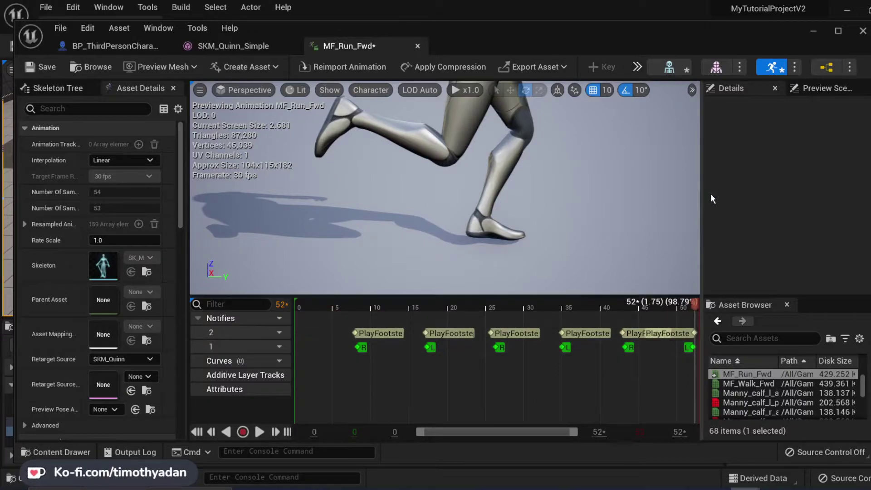
left_click(40, 67)
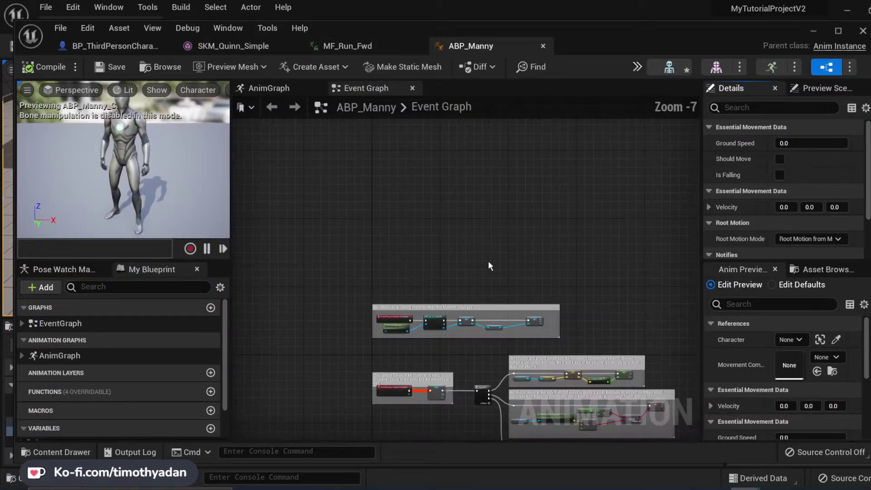
Step: Add the AnimNotify_PlayFootstep event in ABP_Manny's Event Graph, in the empty area above the initialize-animation nodes
scroll(488, 266, "down", 3)
right_click_drag(535, 266, 531, 222)
scroll(521, 247, "up", 6)
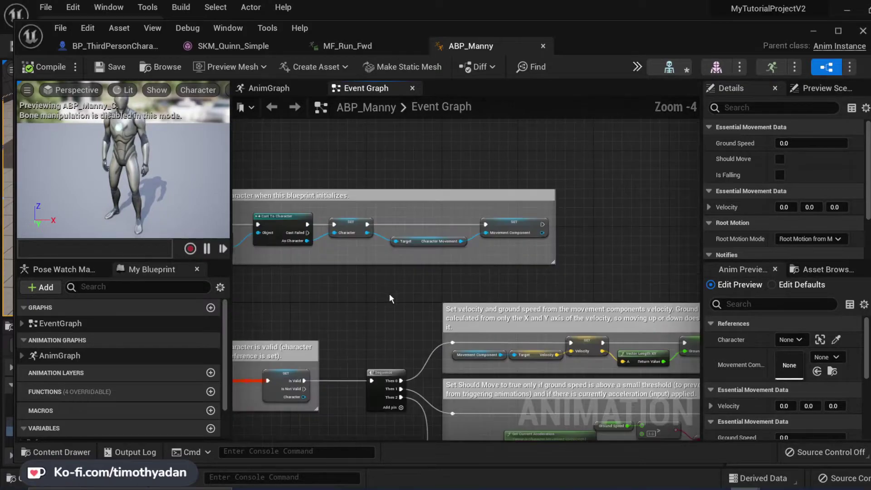
right_click_drag(394, 294, 522, 350)
scroll(462, 355, "up", 1)
scroll(446, 343, "down", 1)
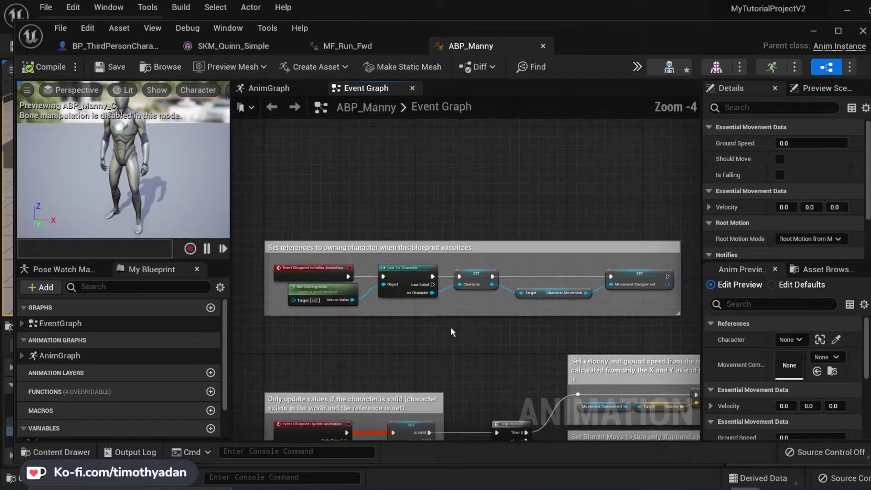
right_click_drag(486, 185, 450, 247)
right_click_drag(393, 217, 439, 236)
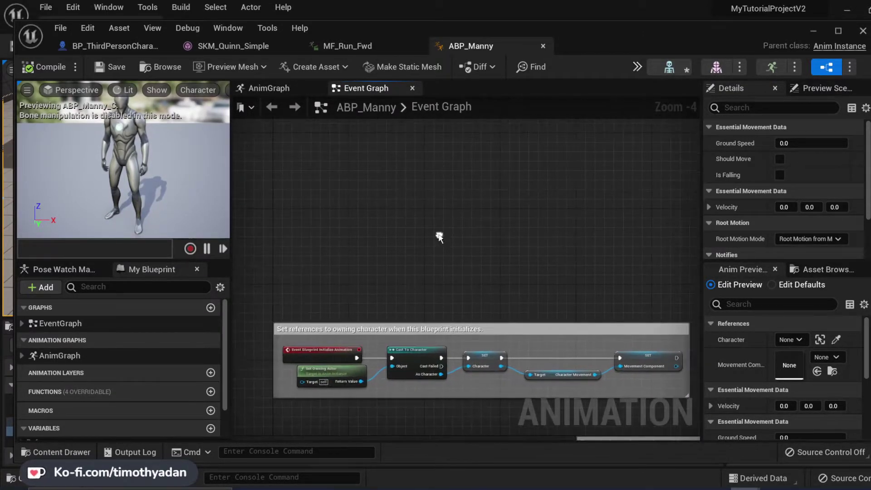
right_click(387, 219)
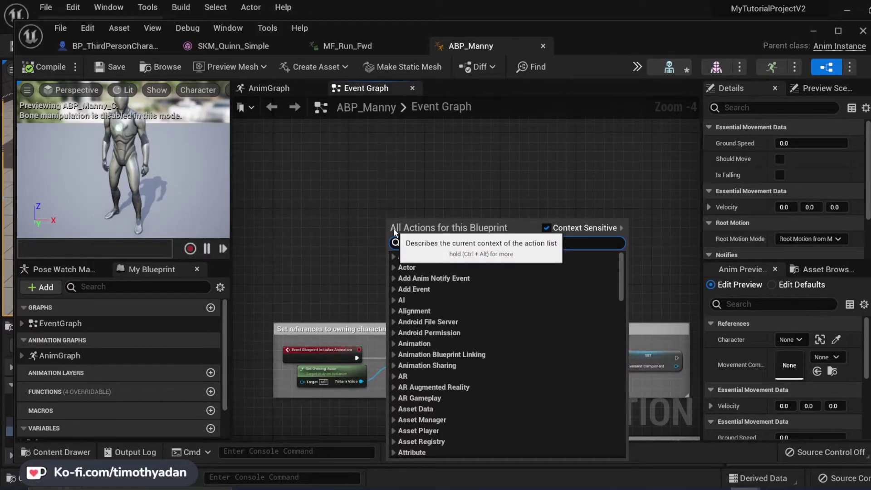
type("play")
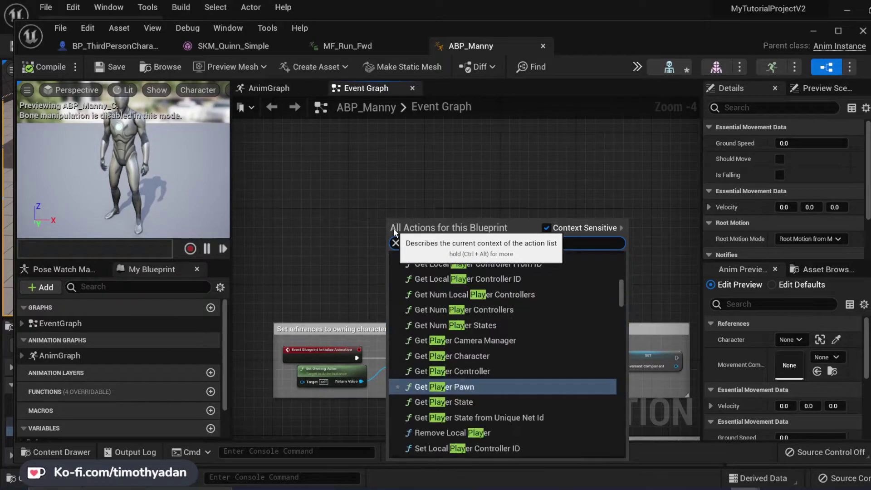
type(" foo")
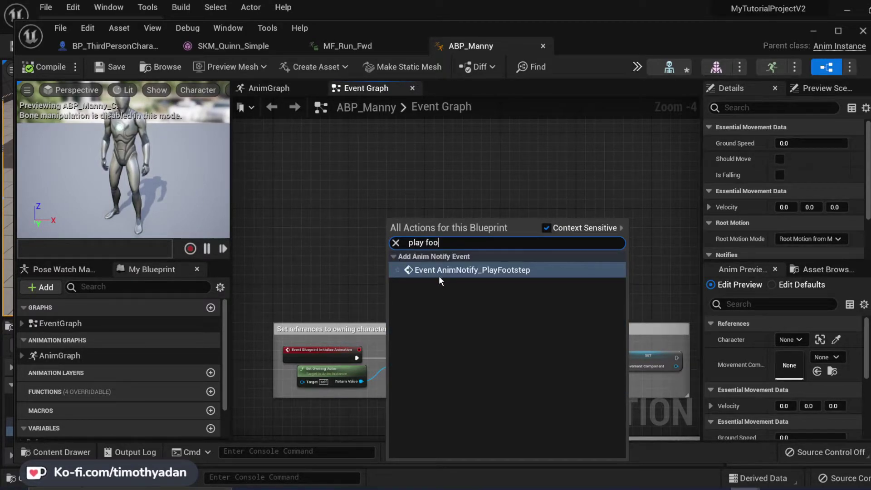
left_click(495, 269)
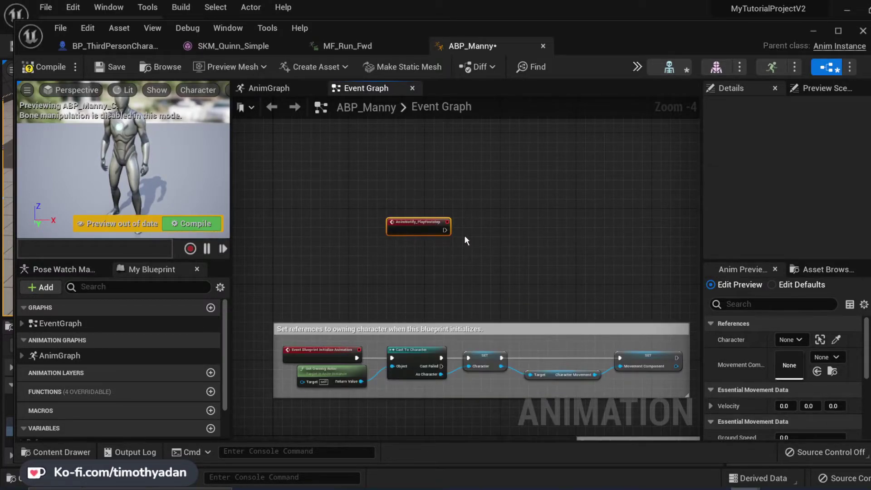
Step: Connect a Wwise Post Event node to the AnimNotify_PlayFootstep event and set its Ak Event to SFX_Player_Footstep
scroll(465, 236, "up", 1)
right_click_drag(476, 245, 480, 253)
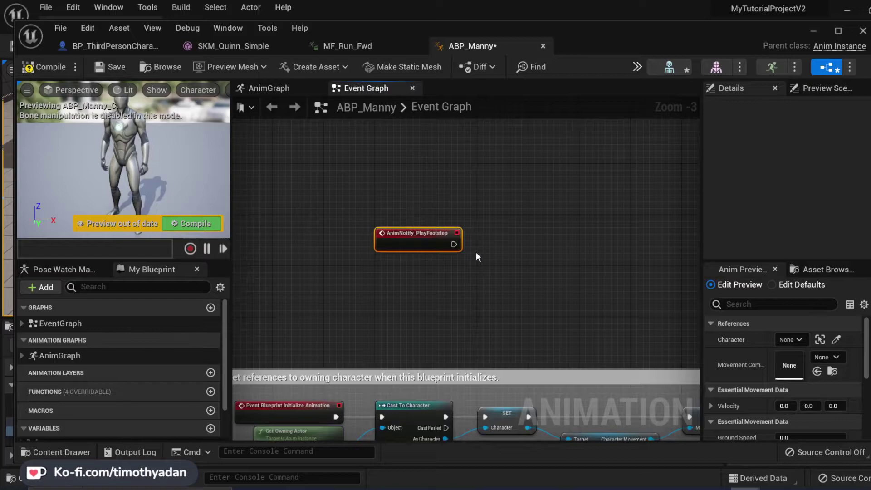
left_click_drag(421, 236, 415, 236)
right_click_drag(443, 245, 390, 230)
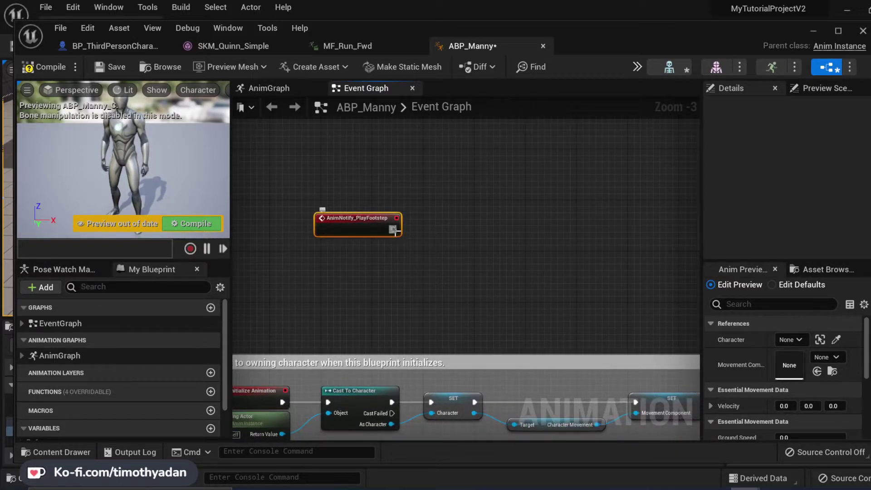
left_click_drag(394, 229, 504, 233)
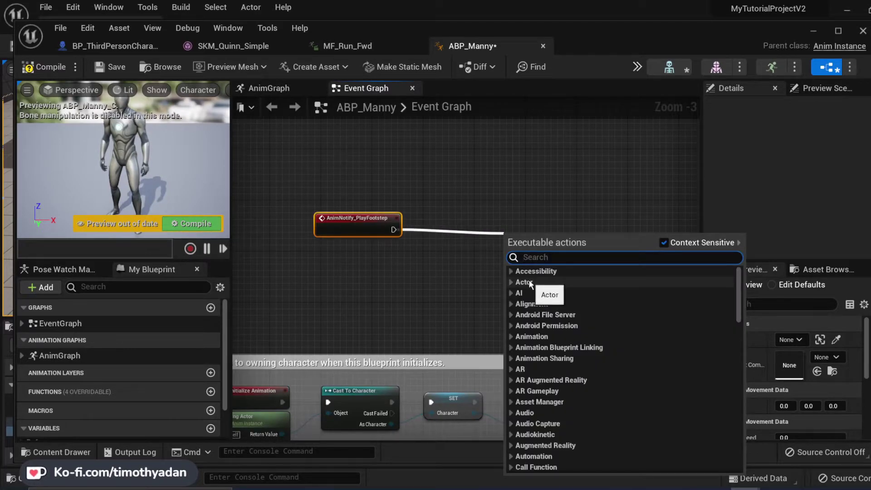
type("post")
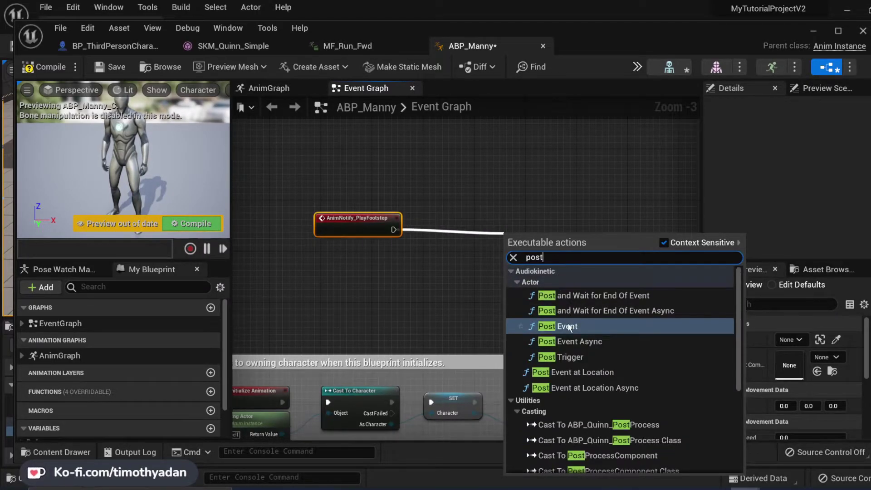
key("Return")
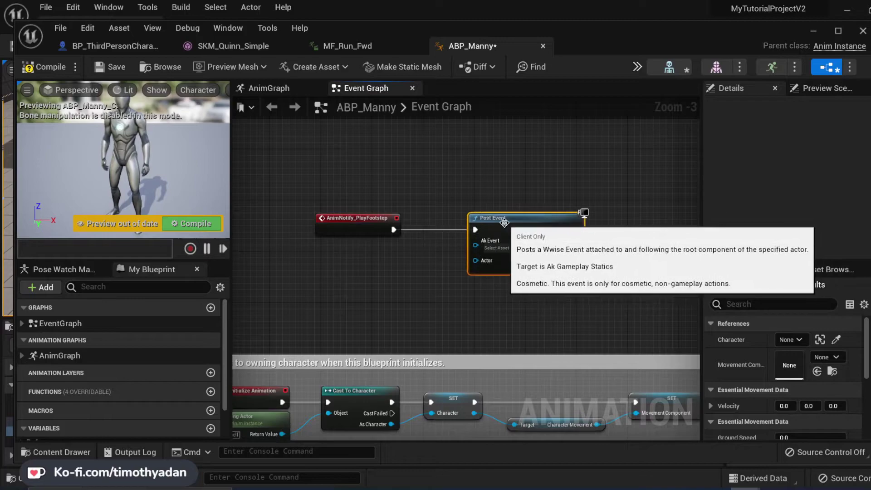
left_click_drag(515, 228, 496, 215)
left_click(507, 247)
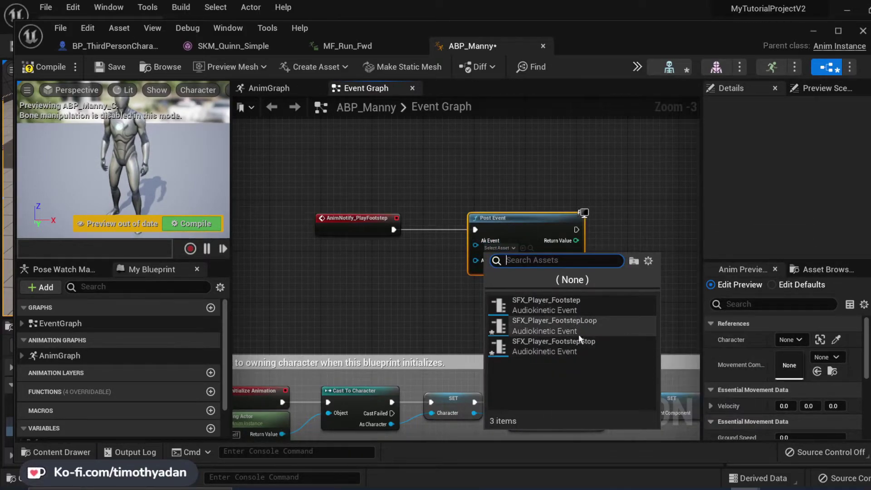
left_click(552, 301)
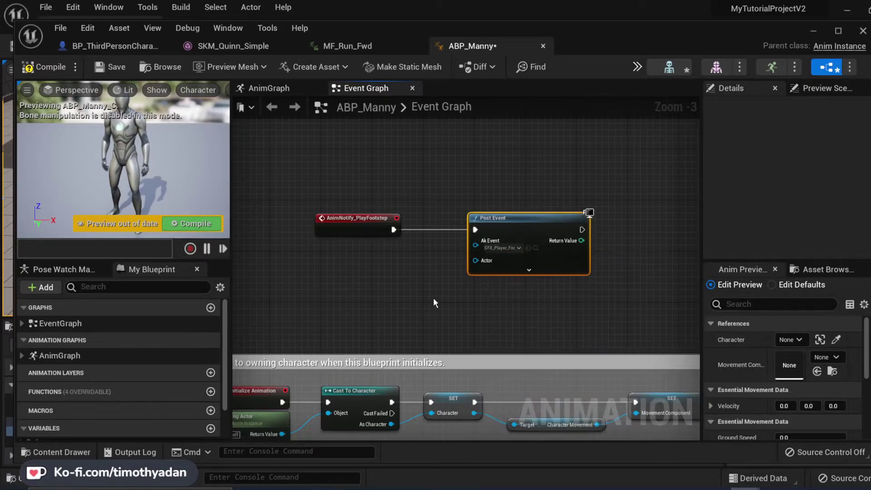
left_click_drag(475, 260, 362, 272)
left_click(628, 257)
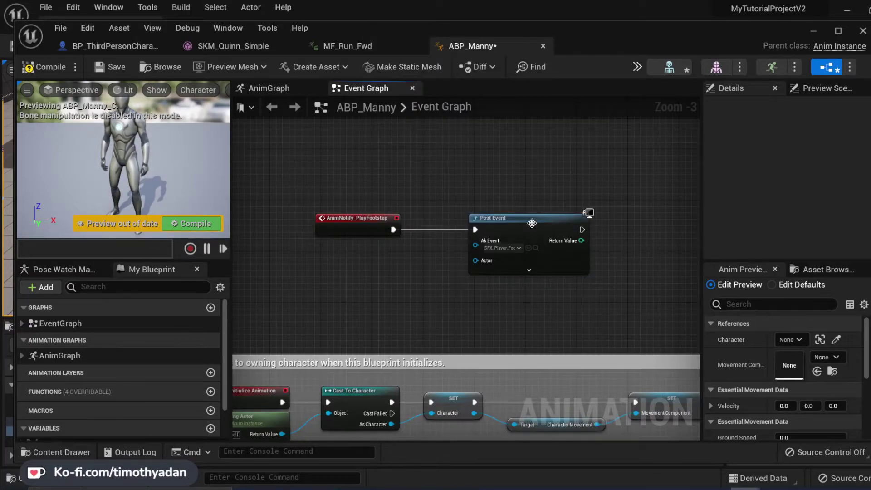
left_click_drag(537, 226, 543, 225)
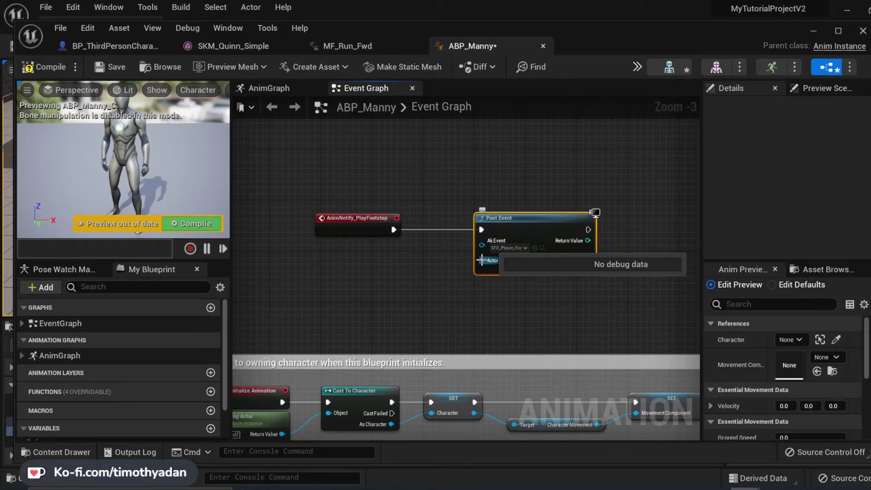
left_click_drag(482, 260, 425, 277)
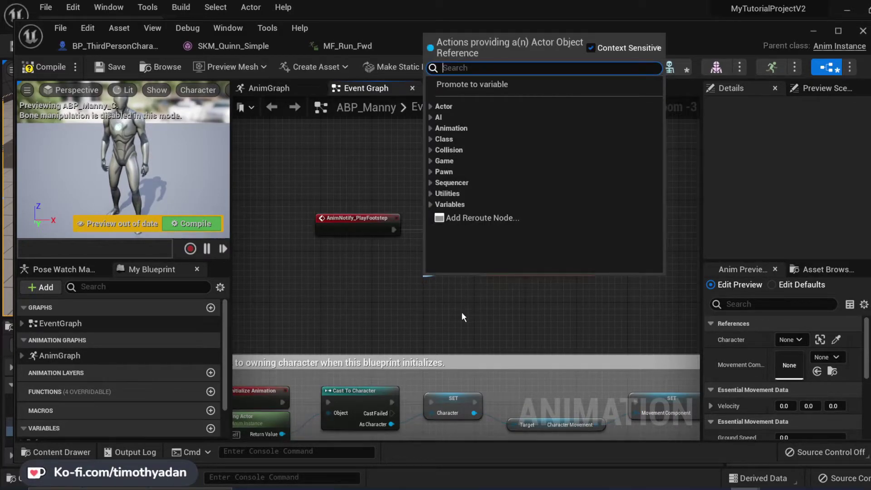
type("self")
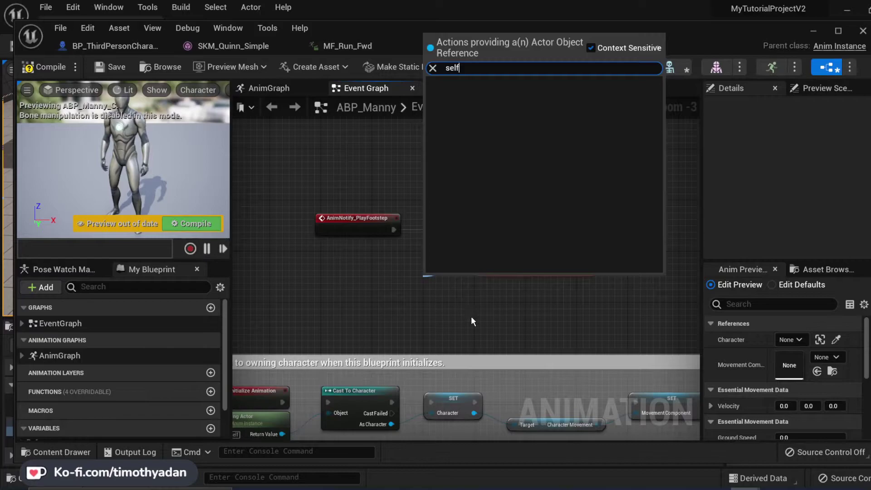
key("Escape")
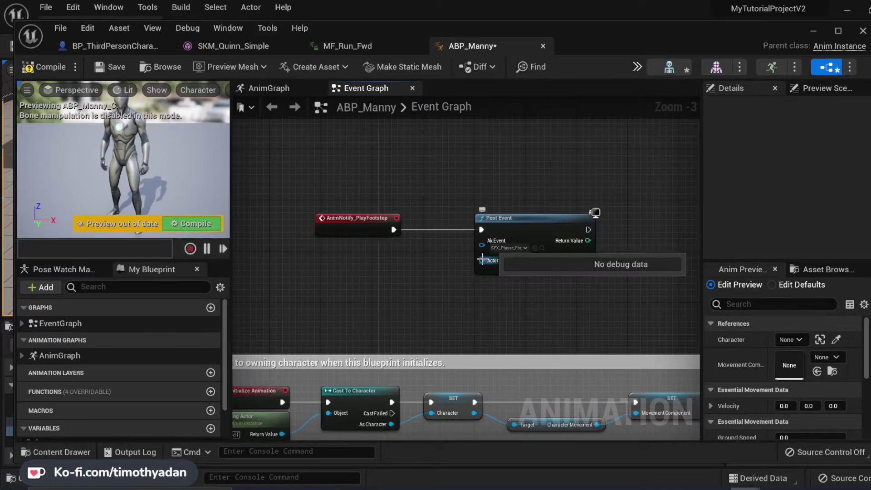
left_click_drag(481, 260, 404, 268)
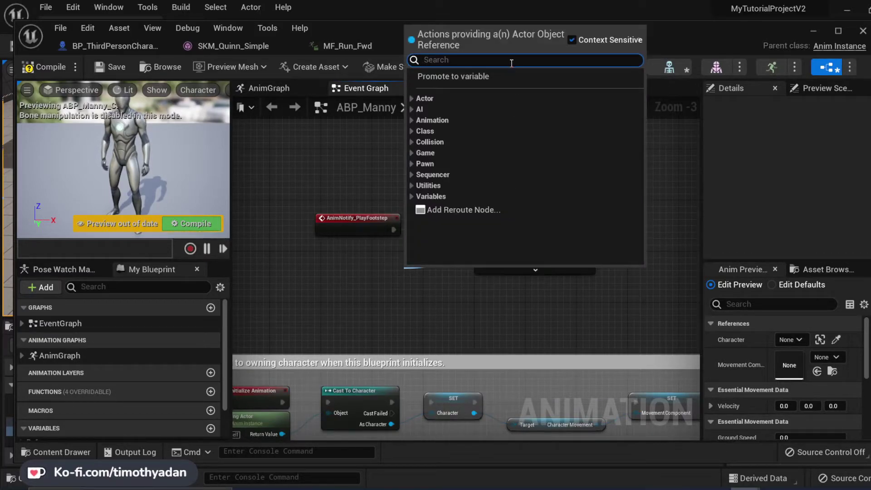
key("Escape")
Step: Check whether a self reference is offered among the node actions in BP_ThirdPersonCharacter's Event Graph
left_click(113, 46)
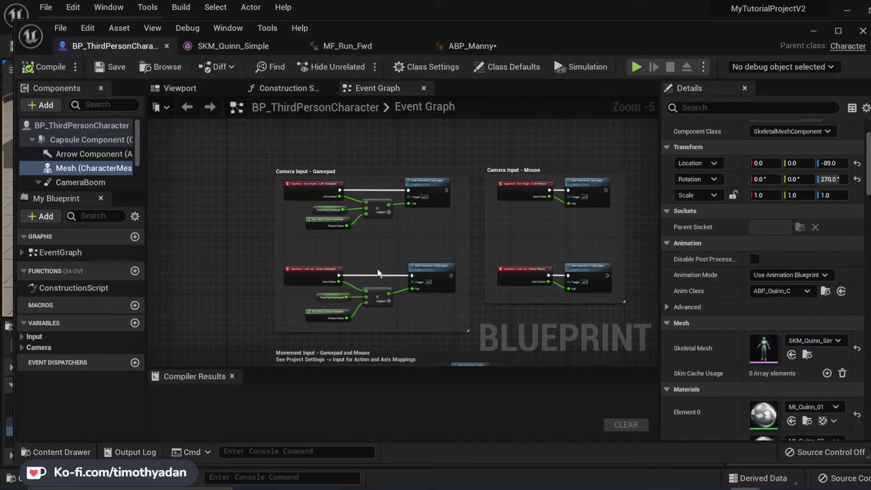
right_click(233, 239)
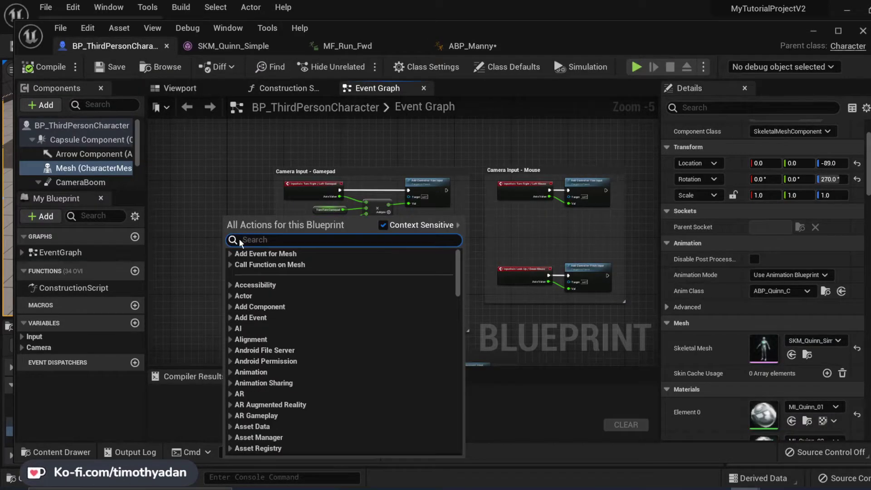
type("self")
left_click(206, 152)
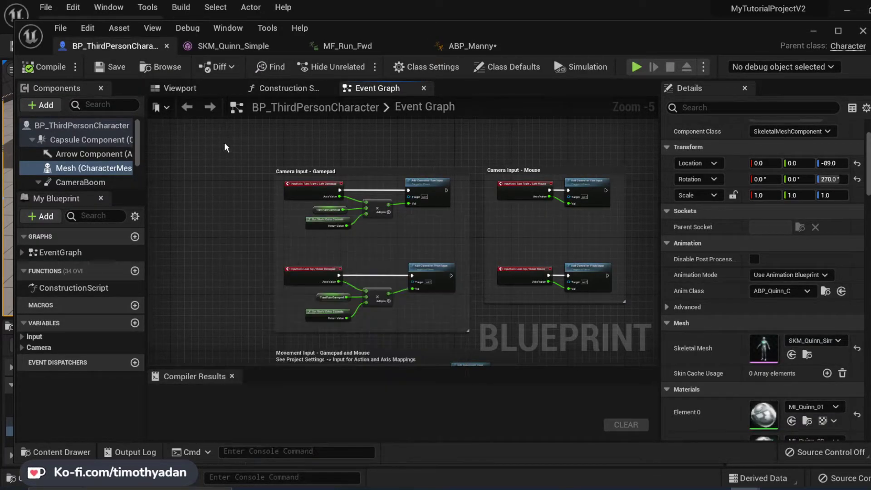
Step: In ABP_Manny, connect a Get Owning Actor node to the Post Event node's Actor input, and compile and save the blueprint
left_click(477, 45)
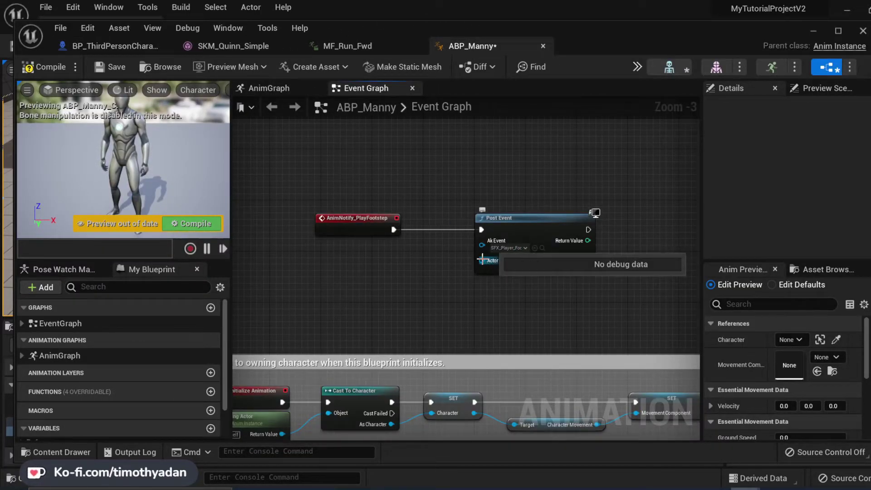
left_click_drag(482, 260, 391, 292)
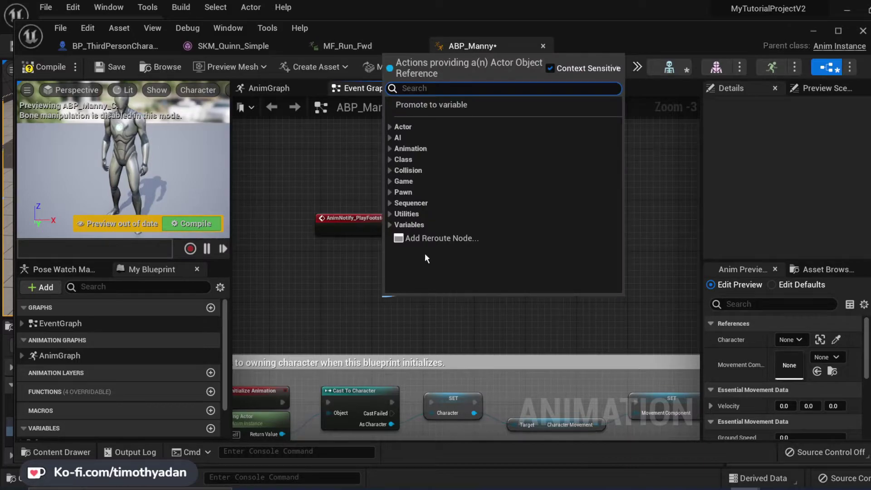
type("get own")
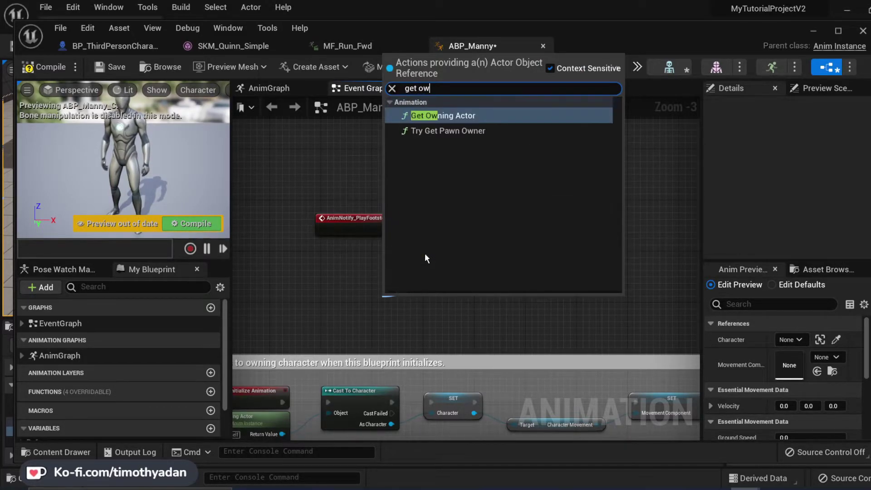
left_click(448, 115)
left_click_drag(444, 304, 400, 266)
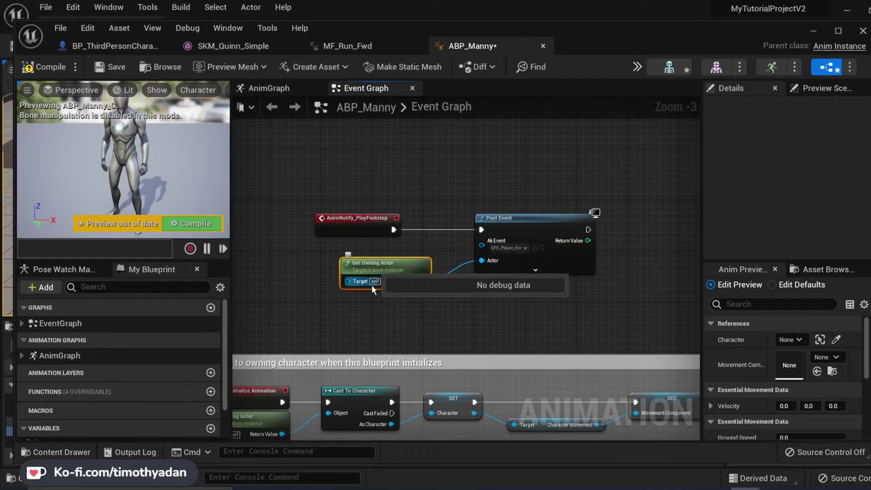
left_click(543, 302)
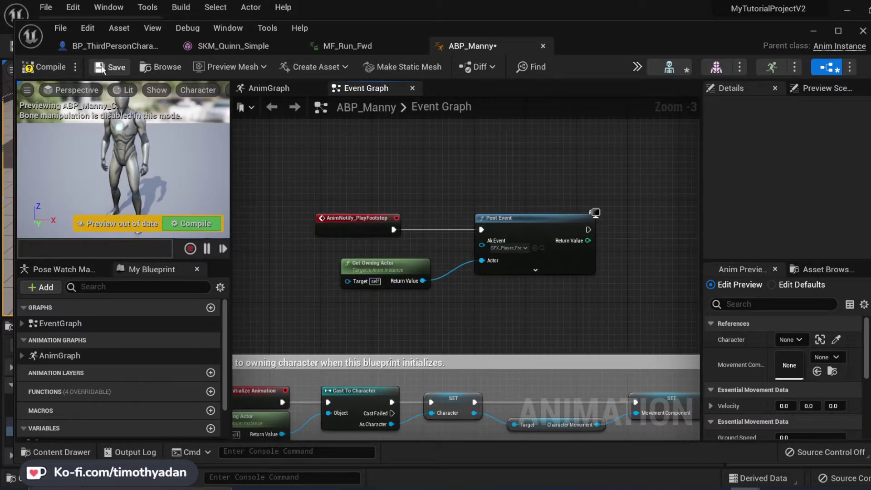
left_click(36, 68)
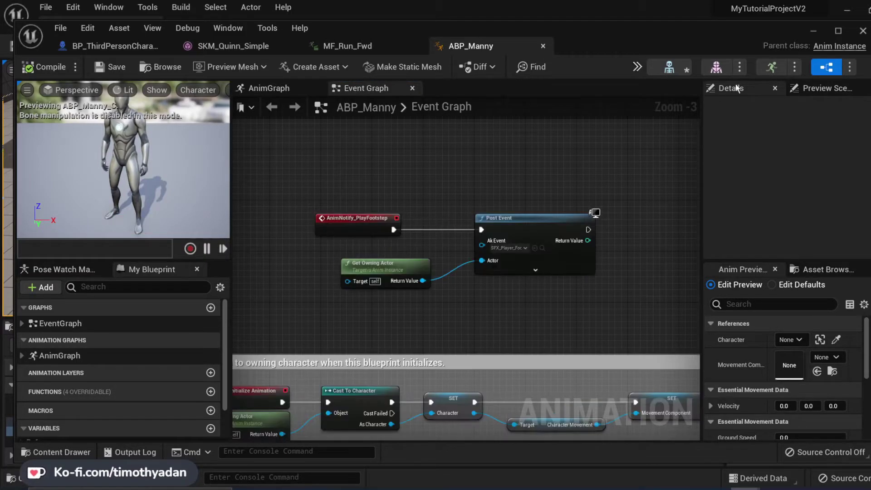
Step: Generate the Wwise sound data for Main_Soundbank on Windows and import the detected source content changes
left_click(813, 31)
left_click(182, 10)
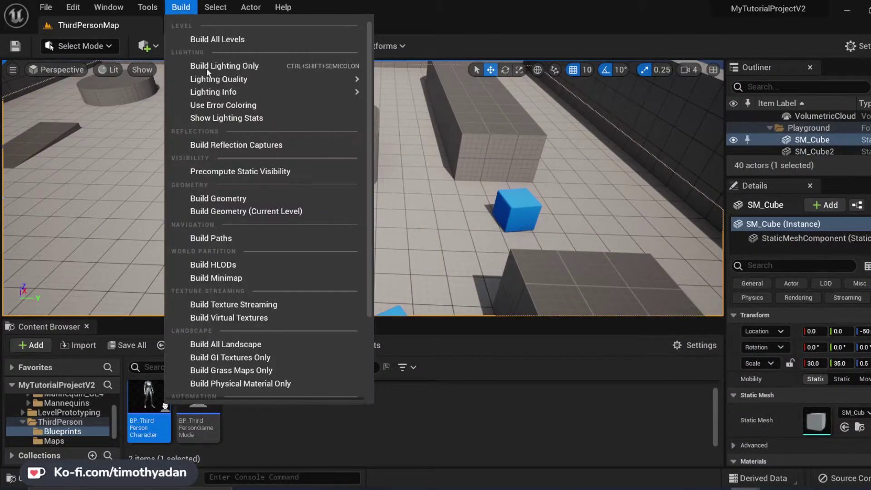
scroll(277, 258, "down", 5)
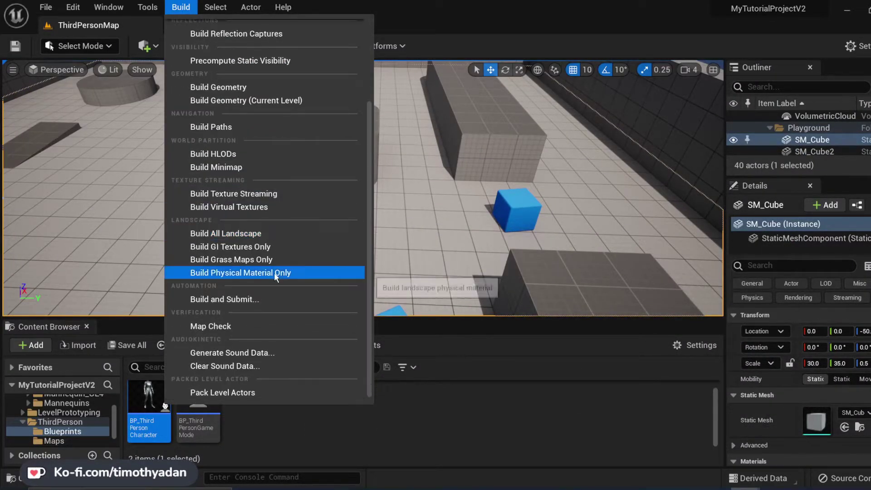
left_click(258, 353)
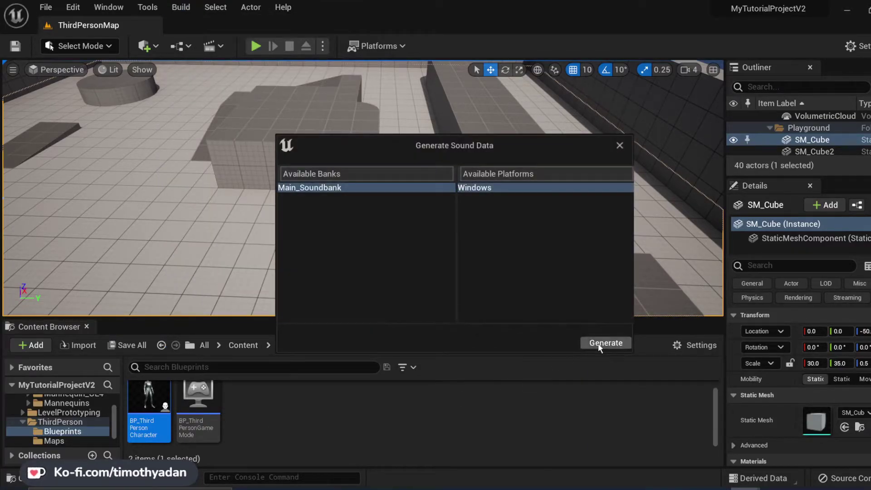
left_click(598, 343)
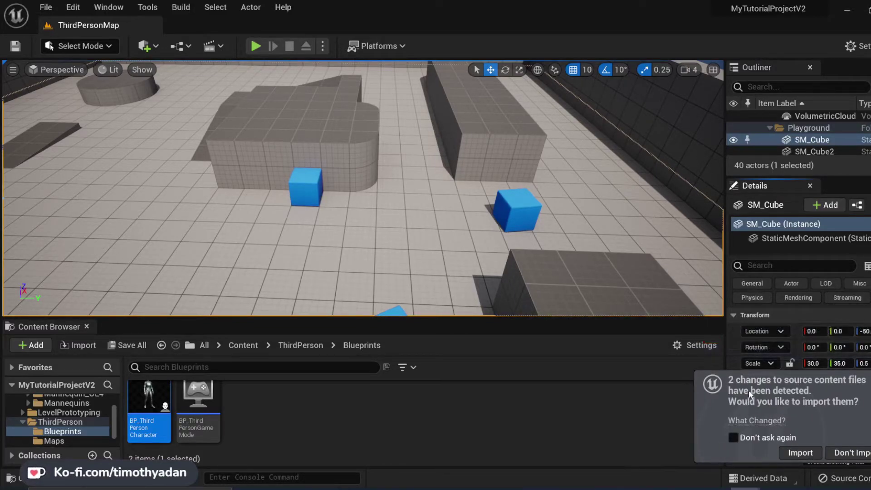
left_click(800, 453)
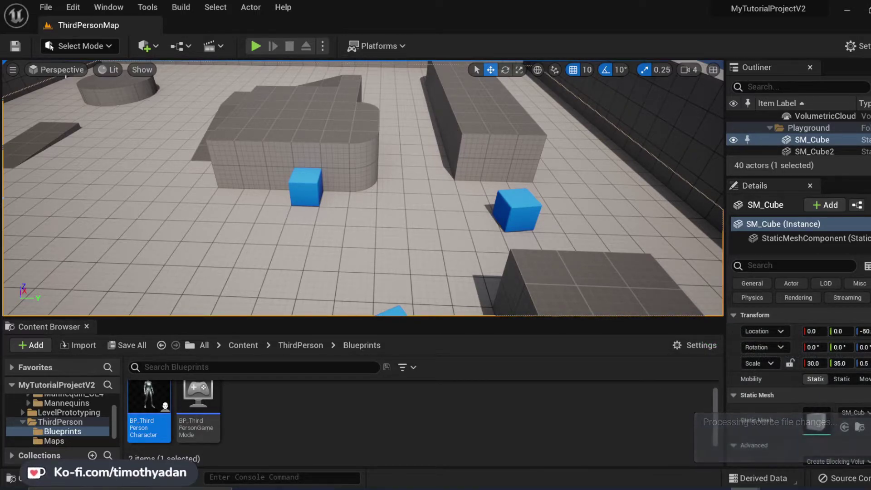
left_click(177, 12)
scroll(262, 293, "down", 5)
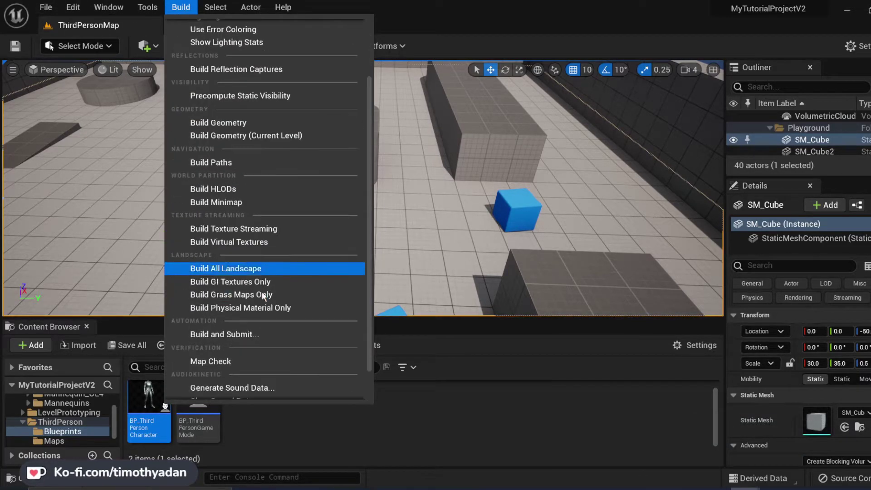
left_click(475, 418)
Step: Delete SFX_Player_FootstepLoop and the asset after it from the Wwise content folder
scroll(57, 422, "up", 3)
scroll(57, 422, "down", 3)
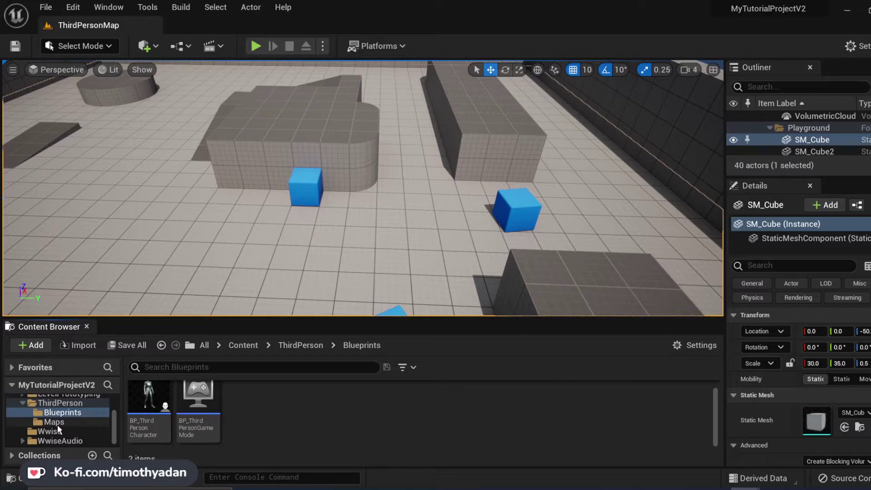
left_click(54, 430)
left_click(277, 422)
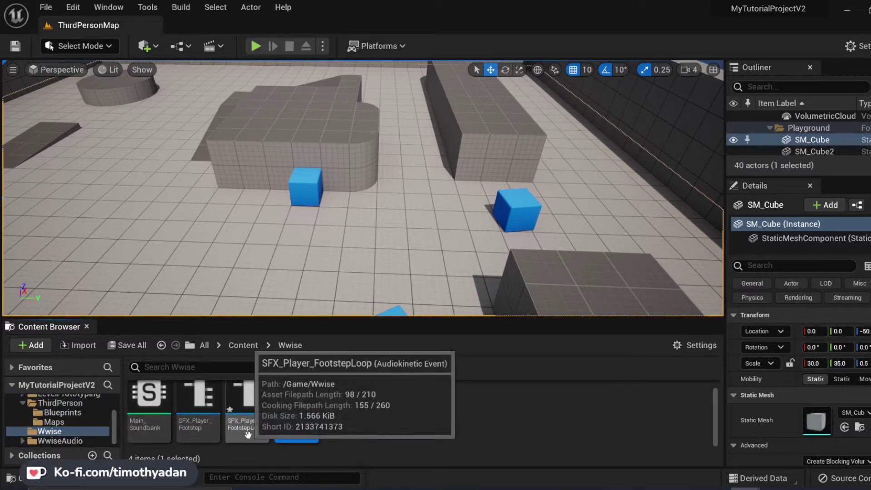
key("Delete")
left_click(344, 443)
key("Delete")
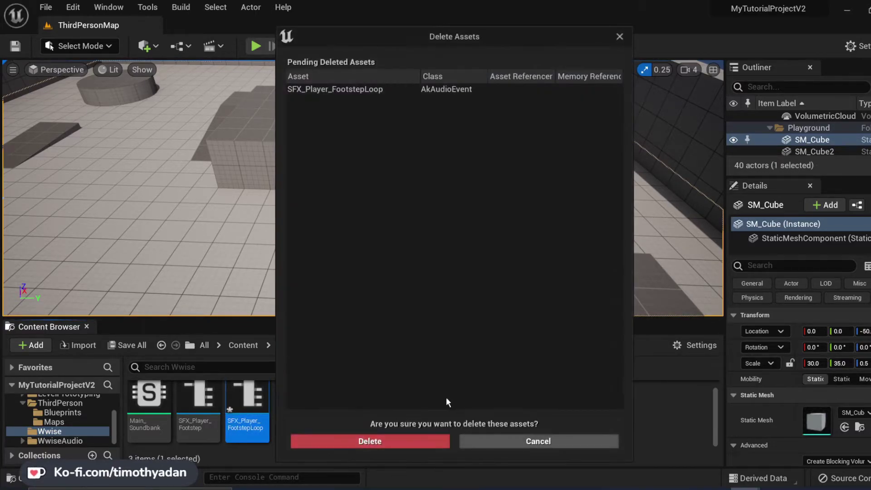
left_click(415, 434)
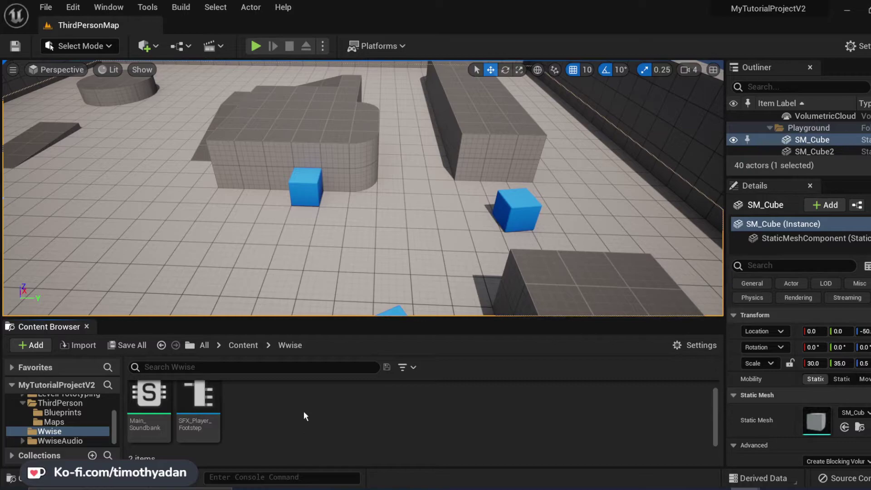
Step: Regenerate the Wwise sound data for Main_Soundbank on Windows after the asset cleanup
left_click(181, 7)
scroll(241, 318, "down", 3)
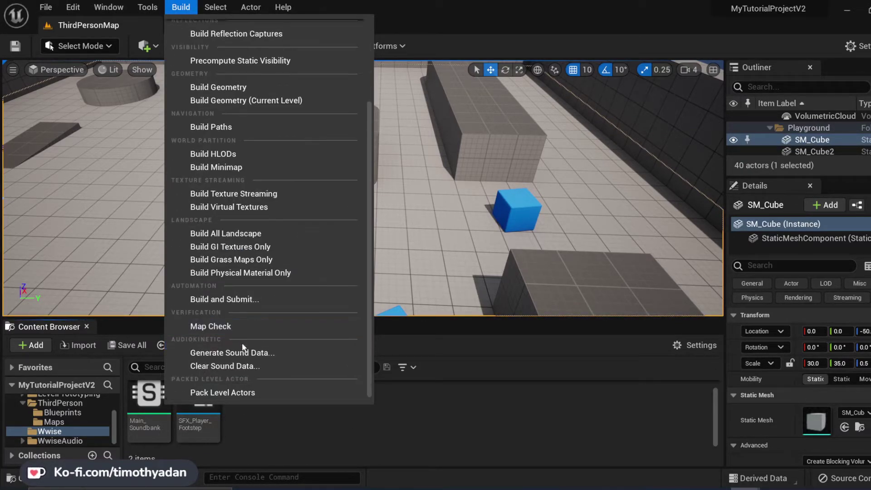
left_click(243, 352)
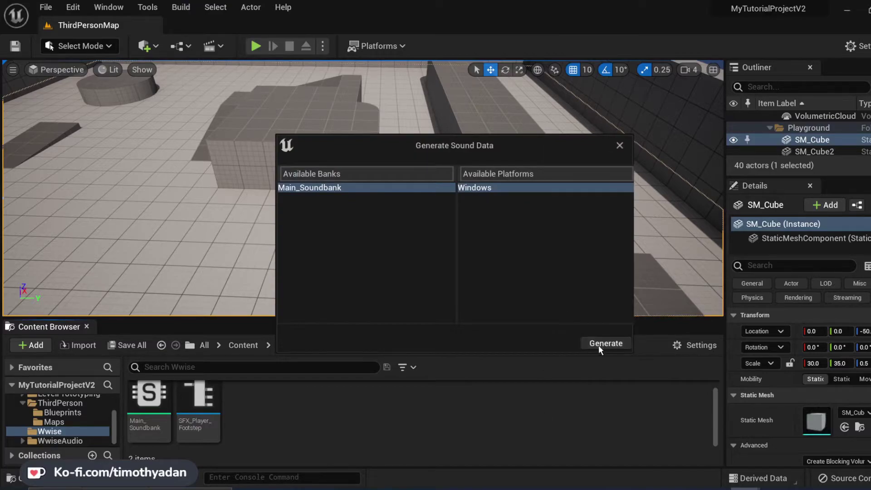
left_click(595, 349)
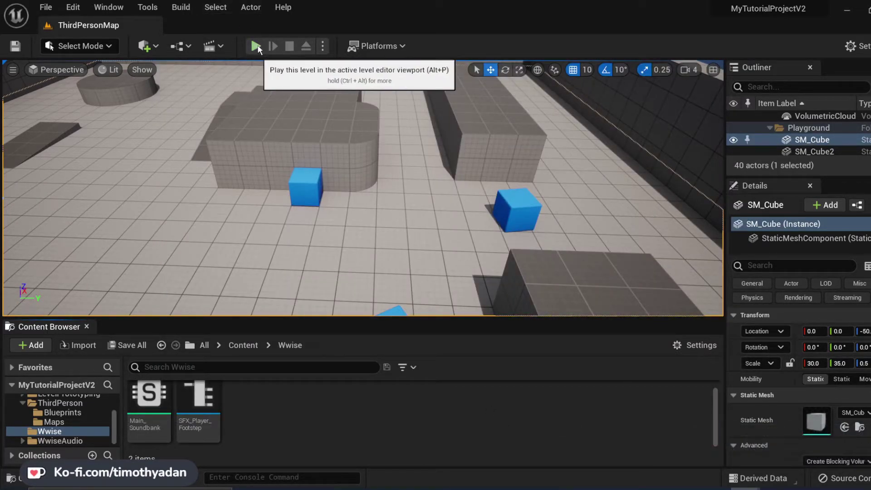
Step: Play the level in the viewport and run and jump the character around the map to test the footstep sounds
left_click(256, 46)
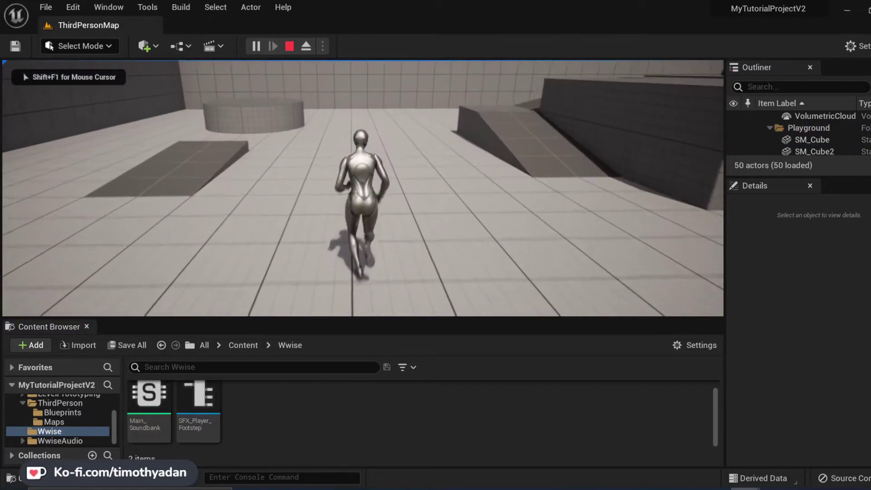
key("space")
key("w")
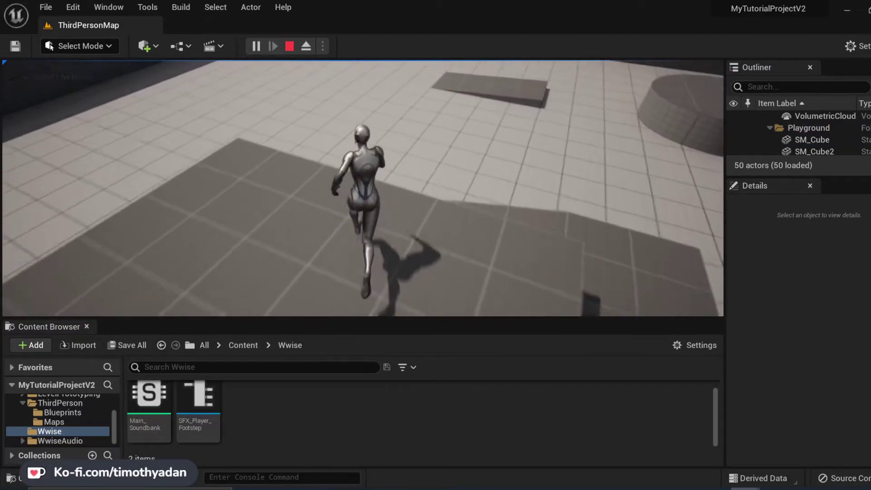
key("w")
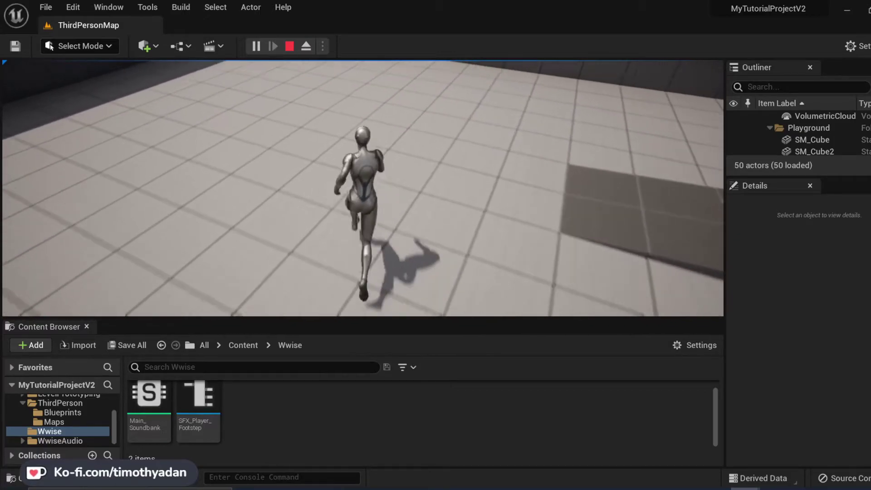
key("w")
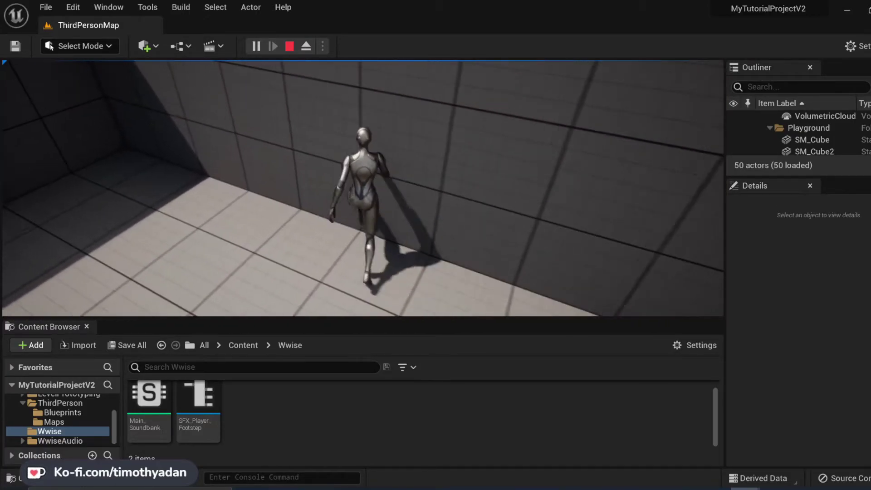
key("w")
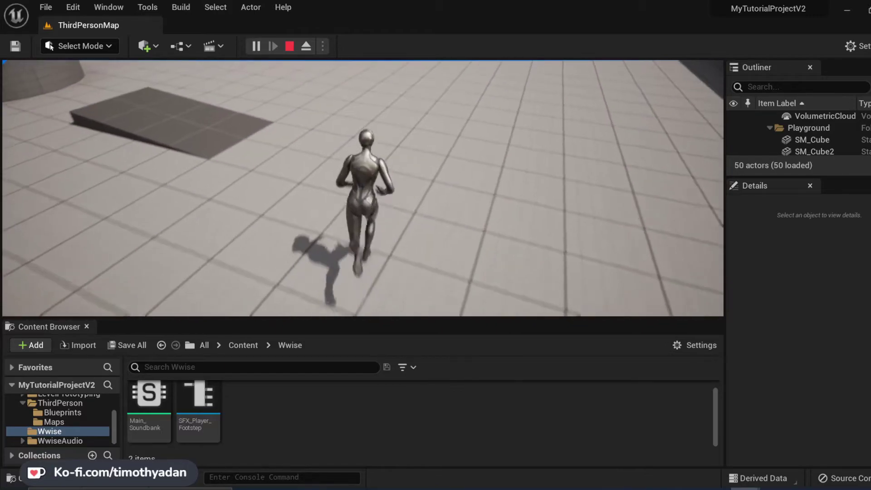
key("w")
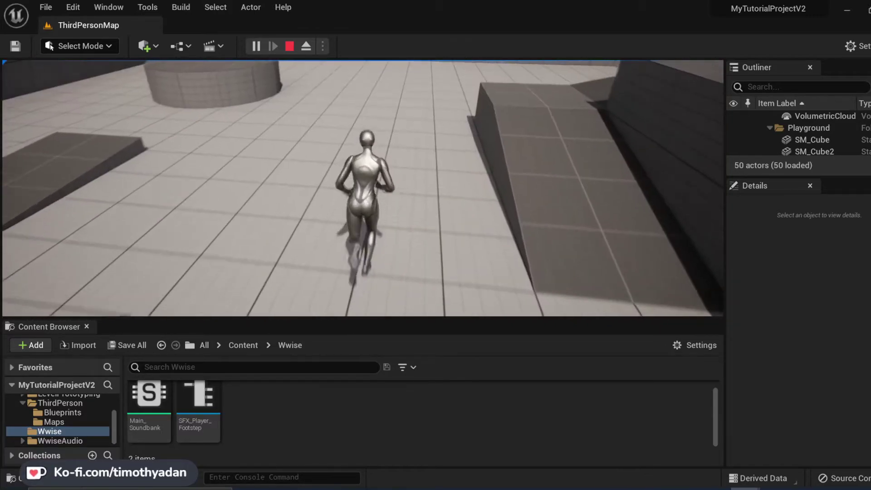
key("w")
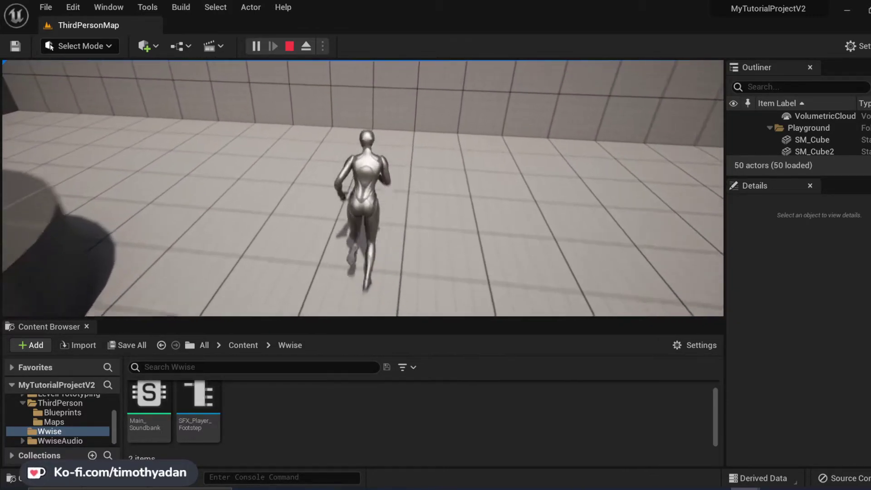
Step: Run the character across the level once more to hear the footsteps, then stop the play session
key("w")
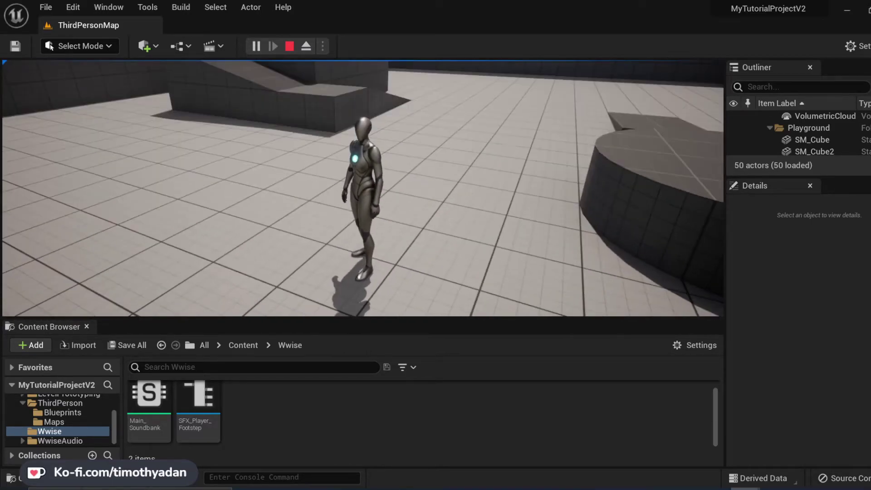
key("a")
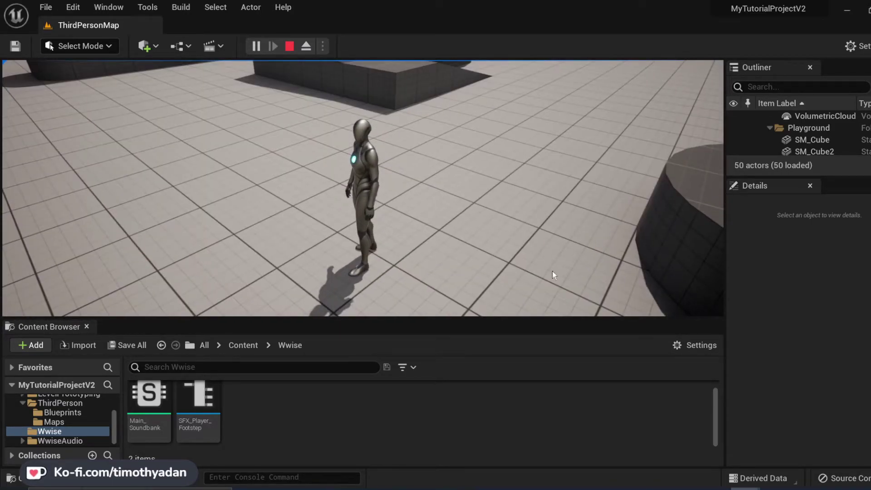
key("Escape")
scroll(358, 245, "down", 8)
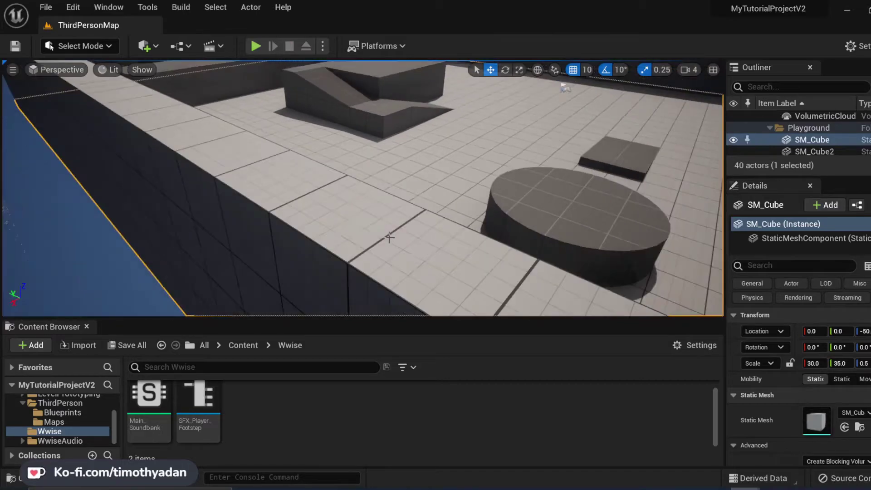
right_click_drag(488, 258, 708, 241)
key("w")
key("s")
right_click_drag(502, 239, 363, 193)
right_click_drag(454, 245, 485, 254)
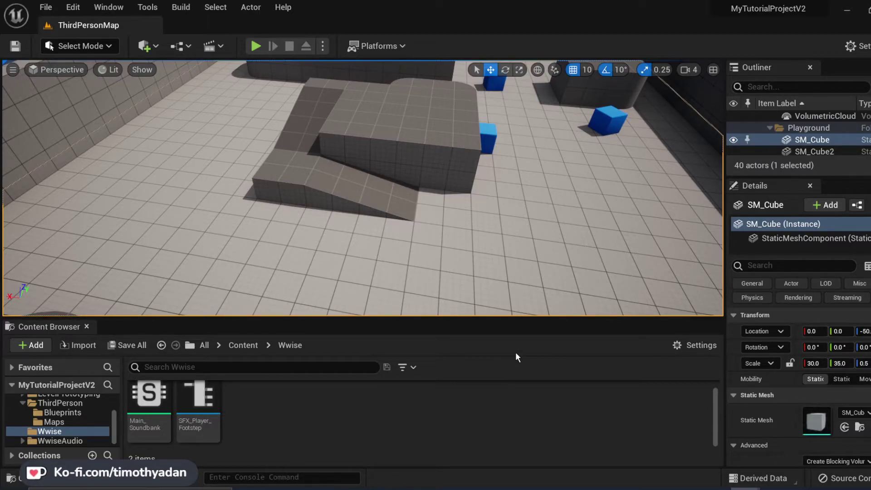
right_click_drag(480, 210, 508, 184)
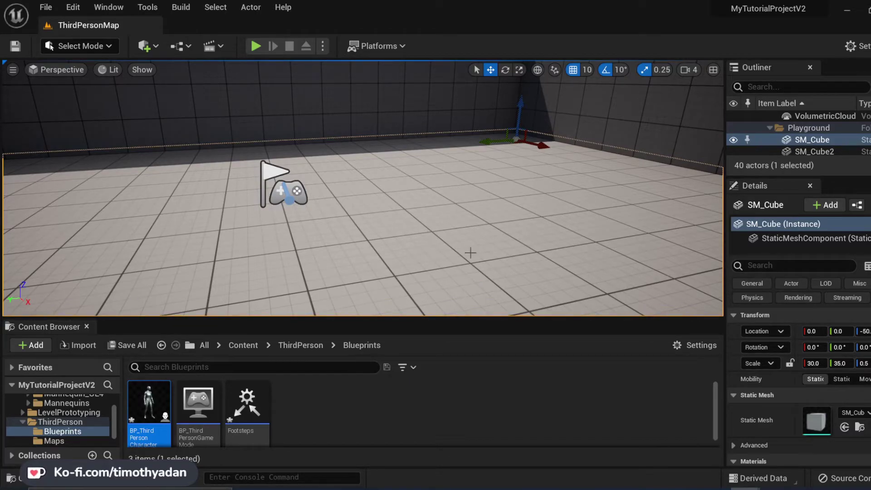
Step: Break the execution link between AnimNotify_PlayFootstep and Post Event in the ABP_Manny event graph
left_click(775, 449)
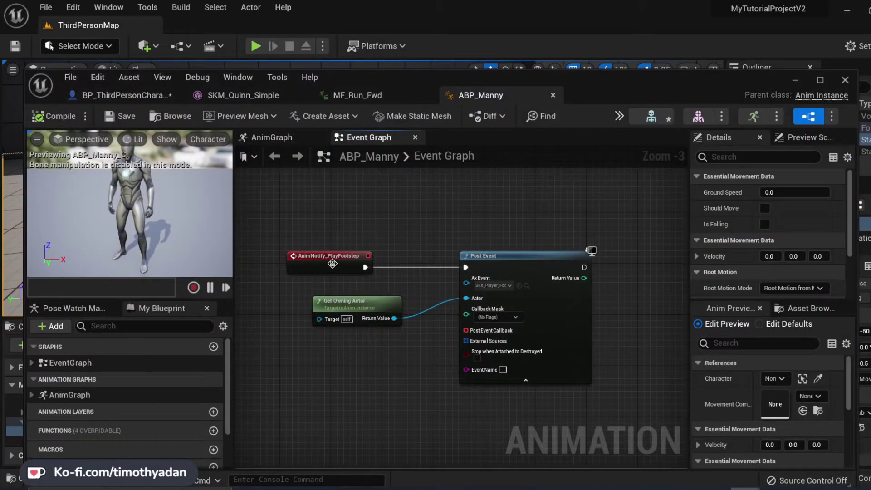
right_click(365, 268)
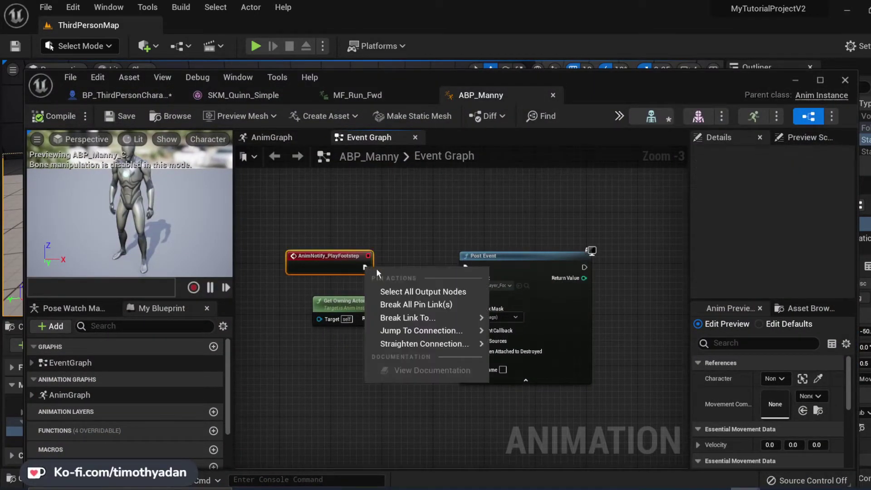
left_click(415, 304)
left_click(410, 243)
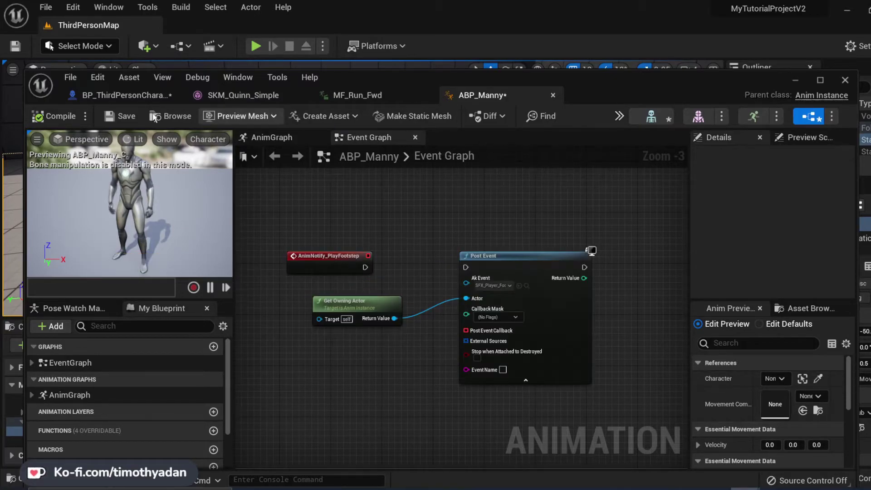
Step: Open the BP_ThirdPersonCharacter event graph and look over its camera and movement input groups
left_click(122, 95)
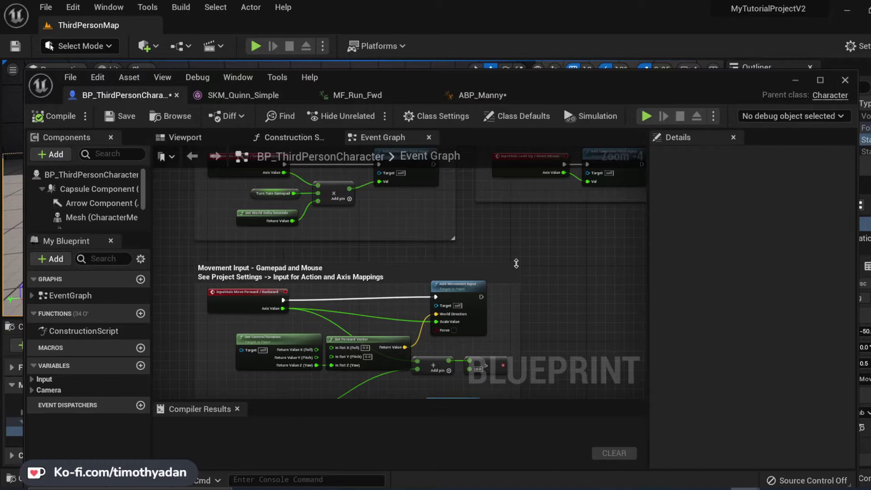
scroll(510, 273, "down", 4)
right_click_drag(508, 319, 507, 319)
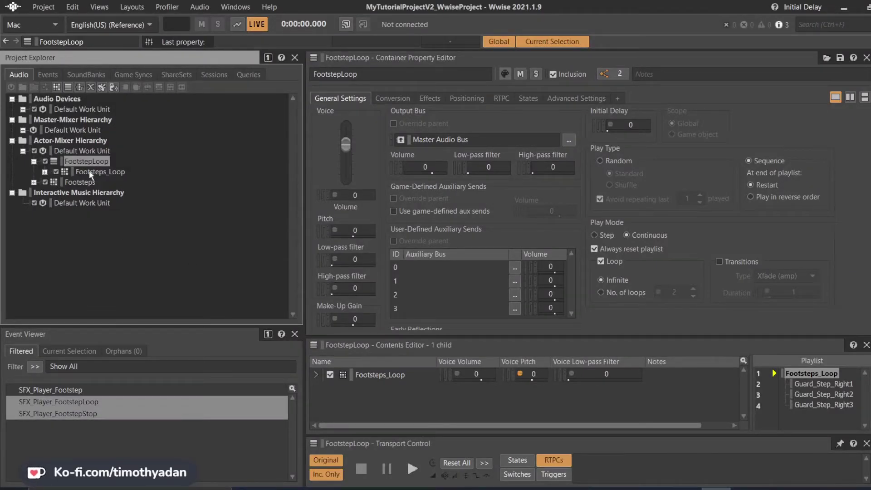
Step: Switch to Wwise and review the FootstepLoop container, the initial delay of Footsteps_Loop, and the SFX_Player_FootstepLoop and SFX_Player_FootstepStop events
left_click(98, 172)
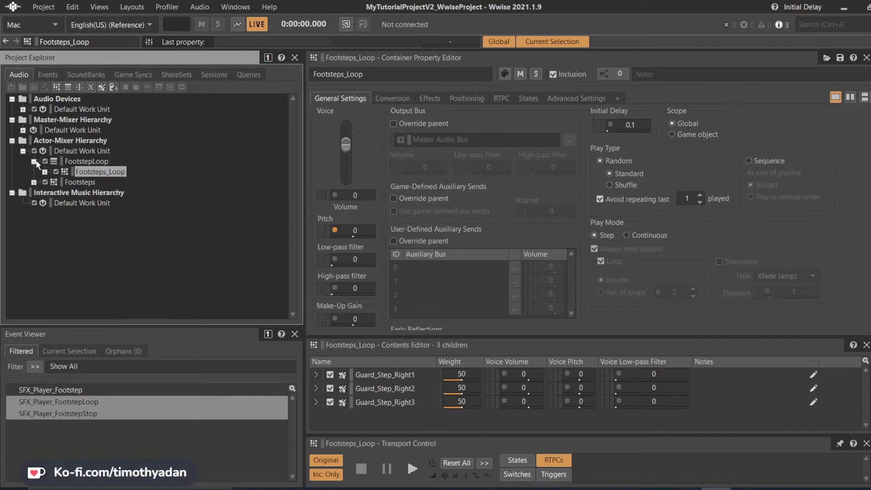
left_click(77, 162)
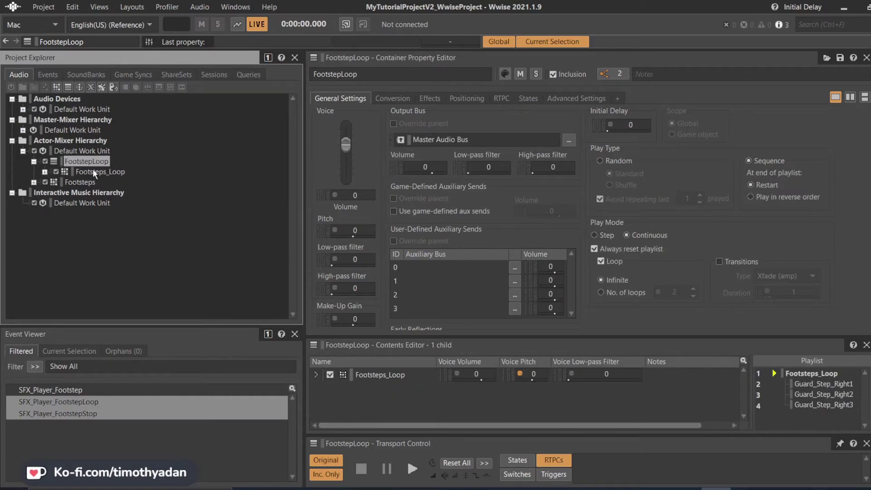
left_click(97, 172)
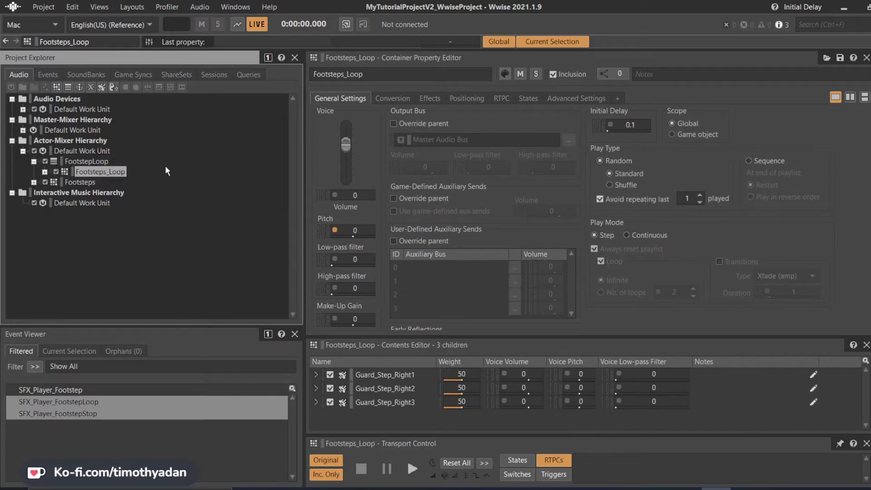
double_click(641, 125)
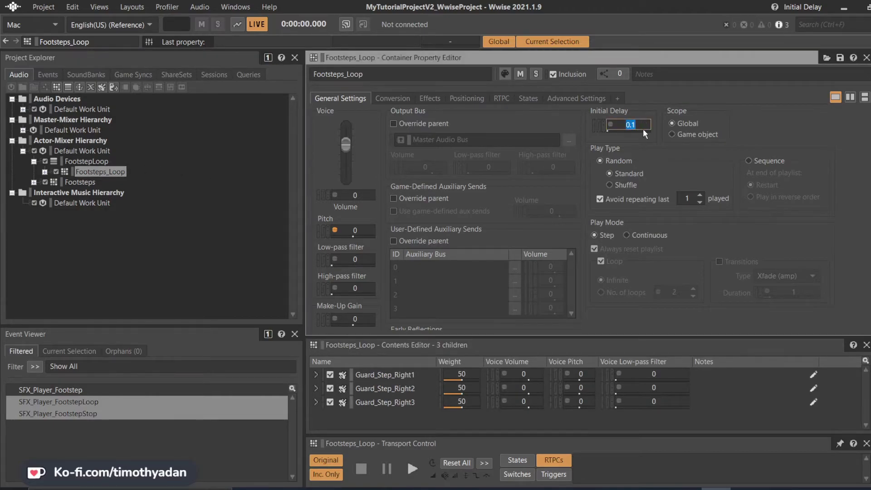
left_click(86, 402)
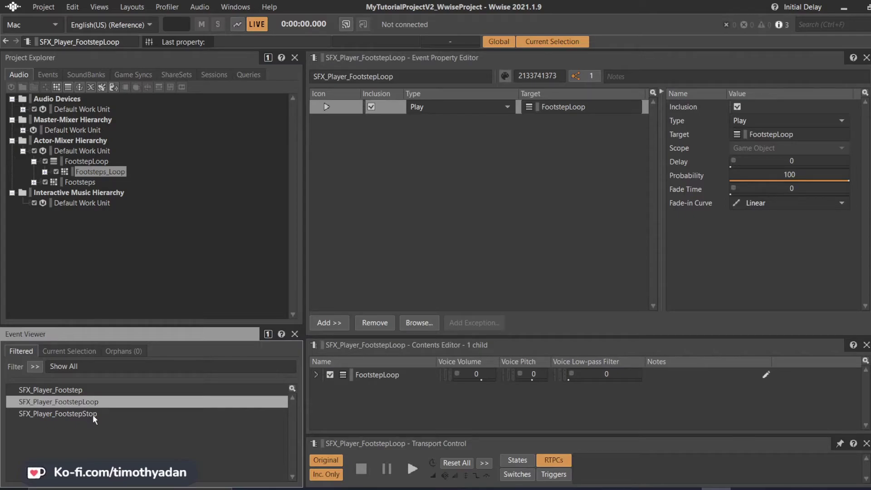
left_click(63, 414)
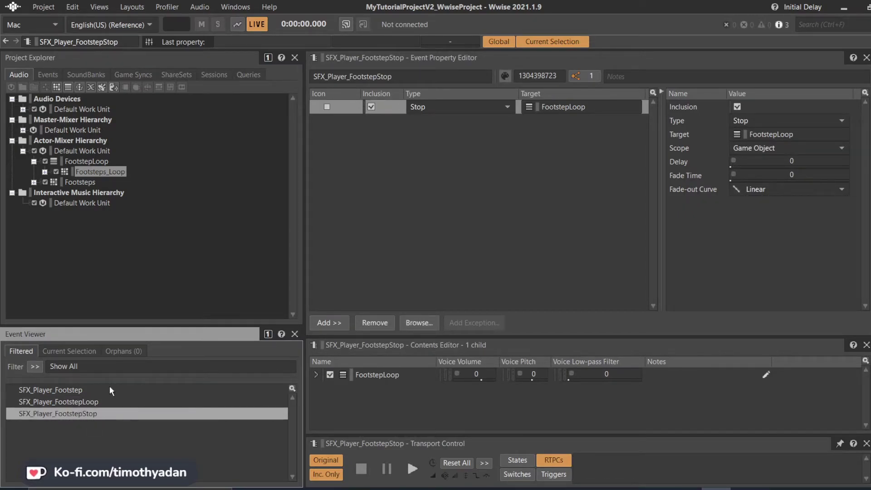
left_click(208, 212)
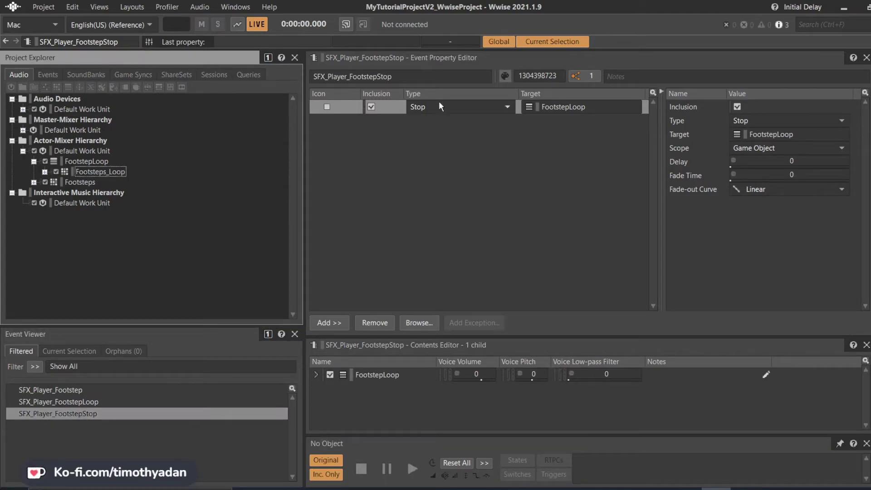
Step: Switch back to Unreal Engine's BP_ThirdPersonCharacter event graph and examine the movement input nodes with their add and greater-than nodes
mouse_move(744, 488)
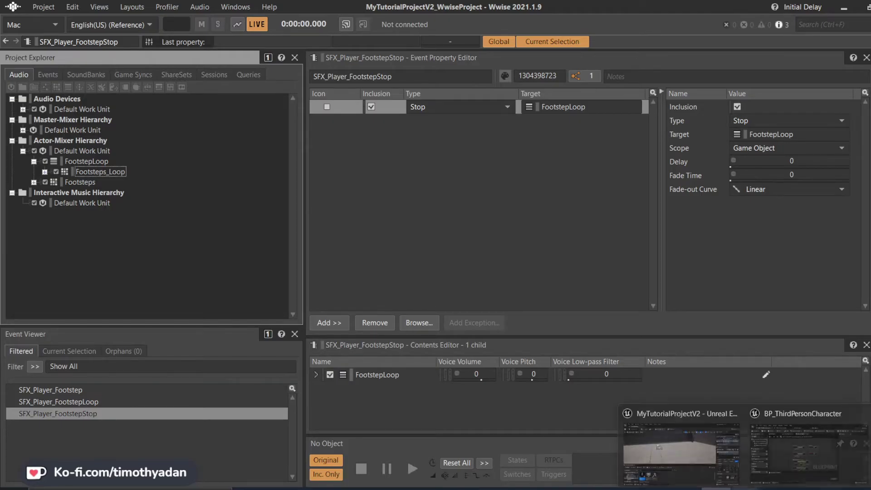
left_click(797, 448)
scroll(532, 261, "up", 3)
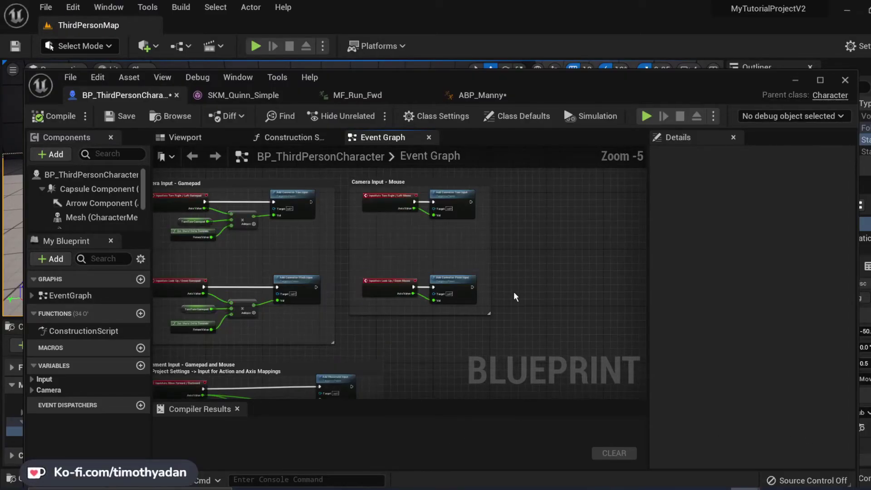
right_click_drag(514, 291, 612, 172)
scroll(552, 284, "up", 2)
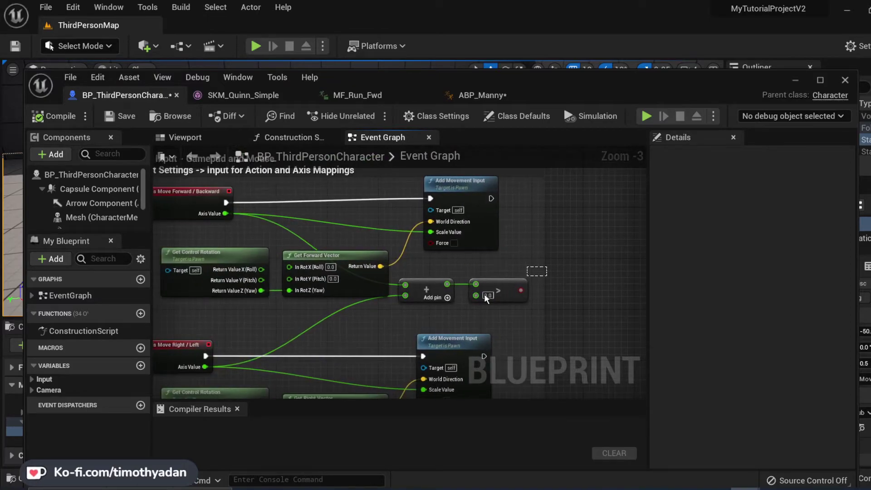
left_click_drag(482, 295, 435, 288)
left_click(567, 264)
right_click_drag(567, 264, 602, 261)
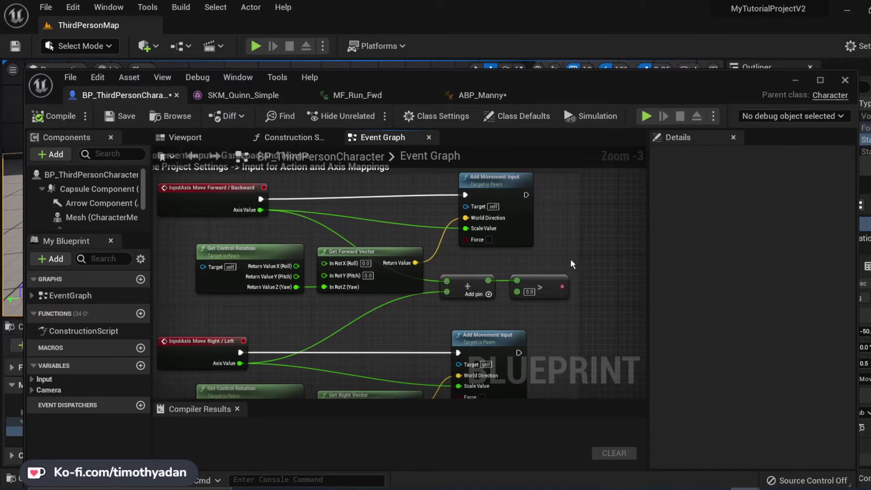
scroll(569, 260, "down", 1)
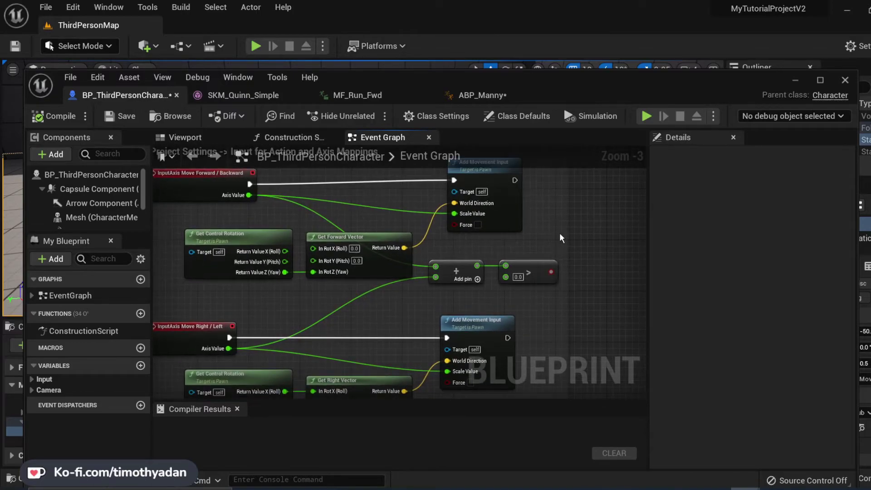
Step: Move the Blueprint editor window higher and enlarge it to show more of the movement input graph
left_click_drag(599, 91, 589, 41)
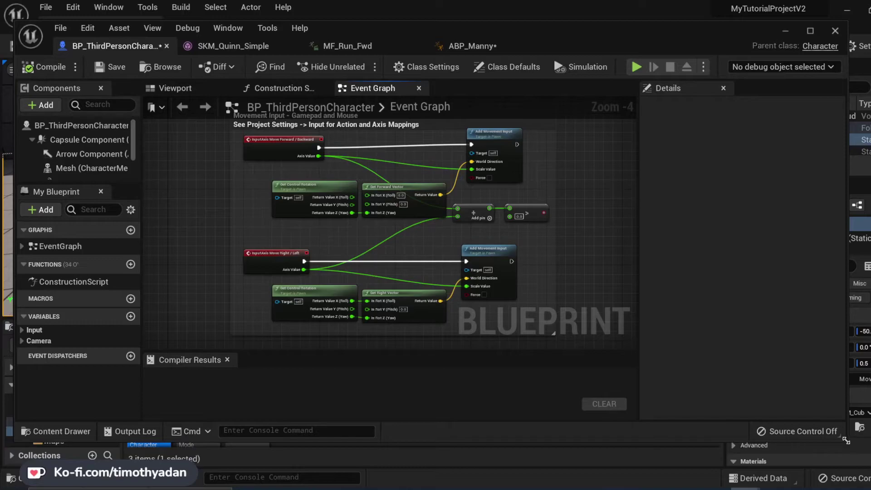
left_click_drag(846, 440, 870, 460)
scroll(550, 191, "up", 1)
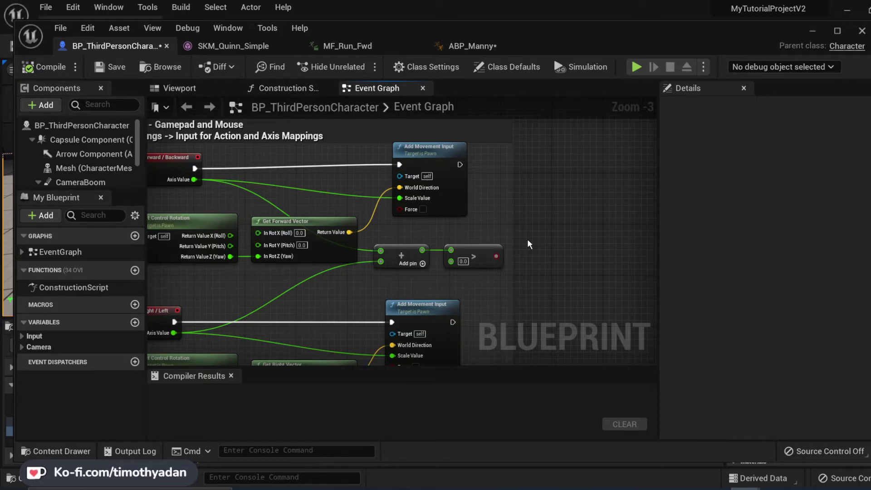
right_click_drag(543, 236, 568, 207)
Step: Save the ABP_Manny animation blueprint and return to the movement nodes in BP_ThirdPersonCharacter
left_click(467, 45)
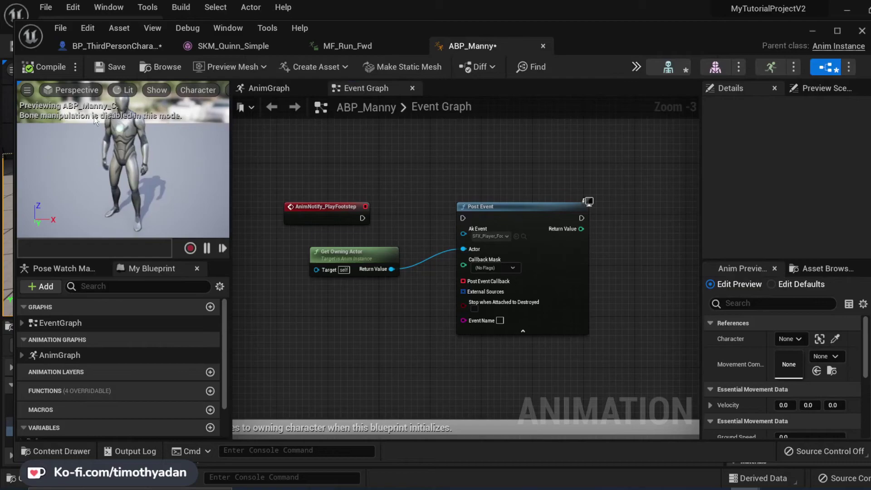
left_click(113, 46)
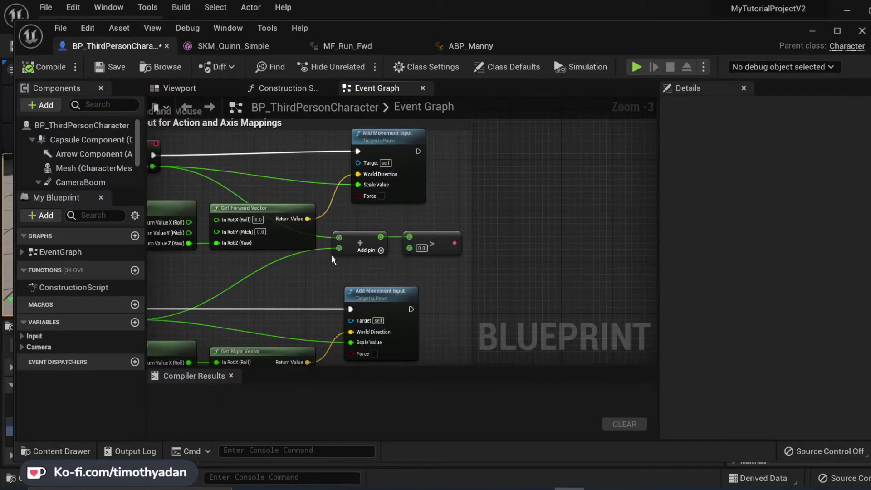
right_click_drag(564, 239, 619, 200)
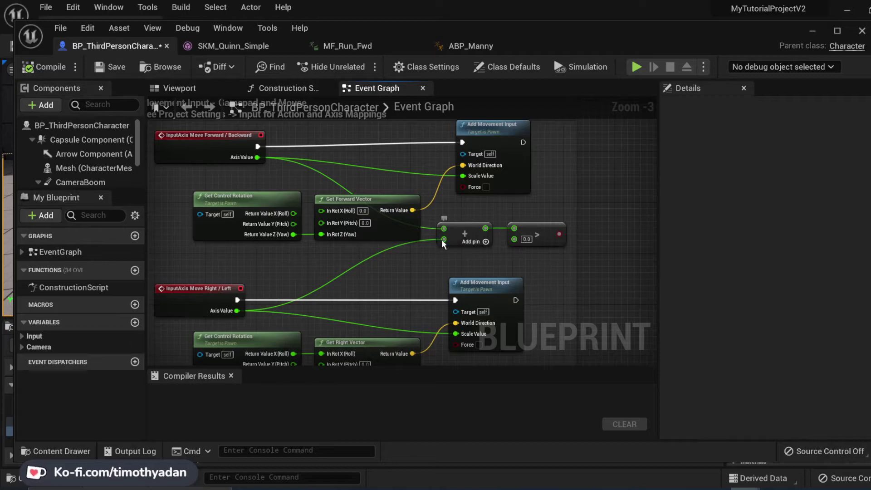
Step: Add a Branch node executed by both Add Movement Input nodes and wire the greater-than result into its Condition
right_click_drag(622, 268, 505, 256)
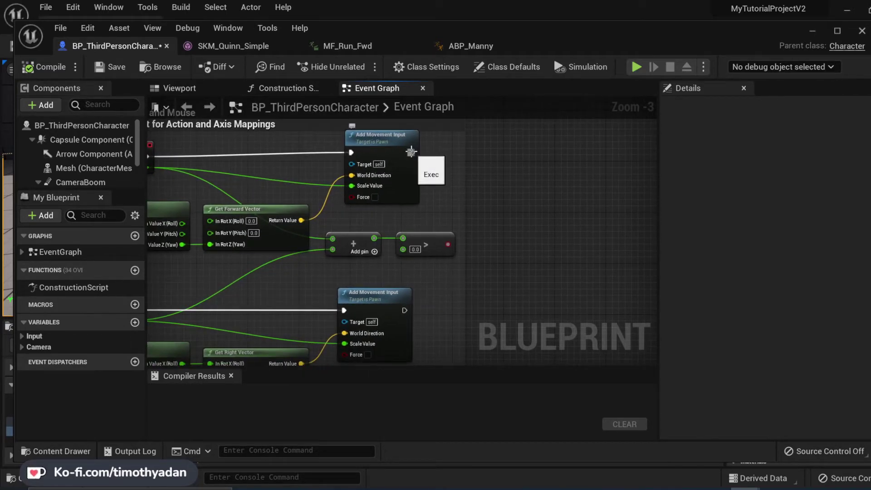
left_click_drag(412, 151, 532, 217)
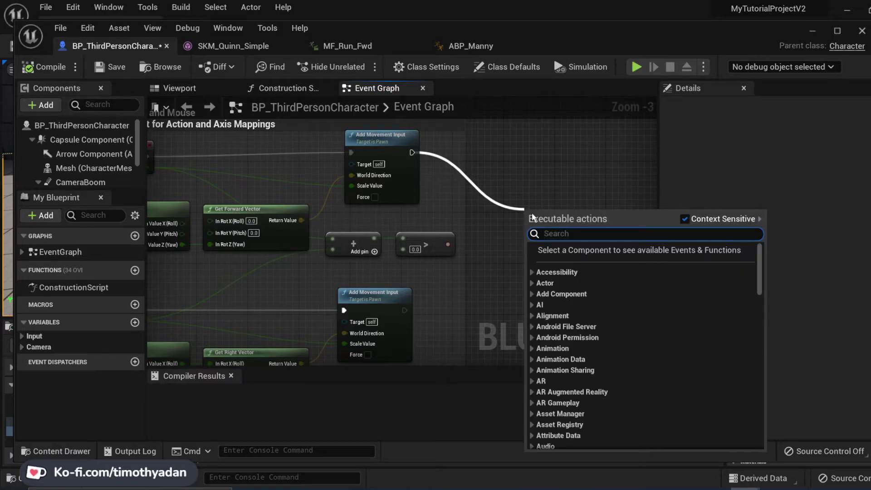
type("if")
key("Return")
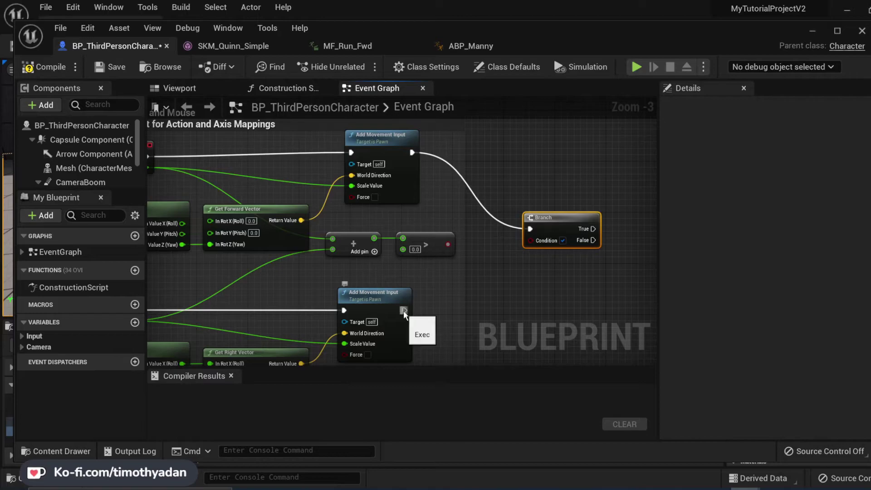
left_click_drag(405, 313, 534, 219)
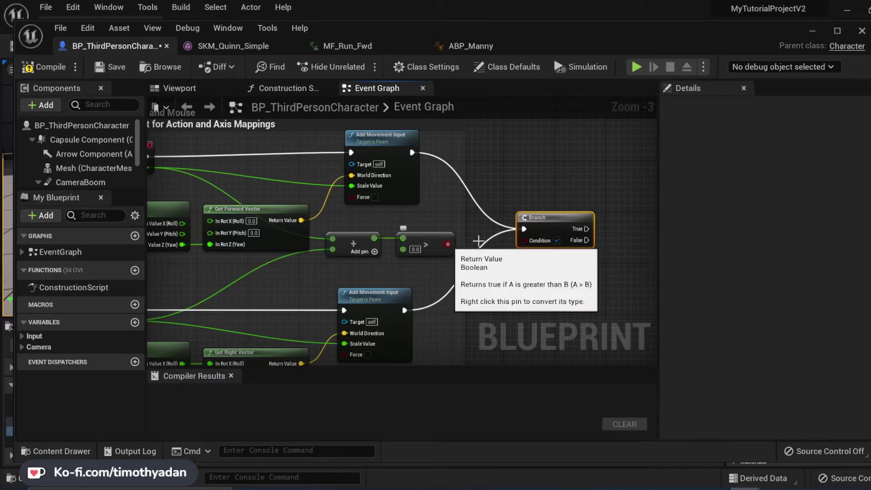
left_click_drag(448, 245, 525, 241)
Step: Add a Wwise Post Event node on the Branch's True output and assign the player footstep event as its Ak Event
right_click_drag(573, 275, 423, 264)
left_click_drag(429, 218, 547, 195)
type("post")
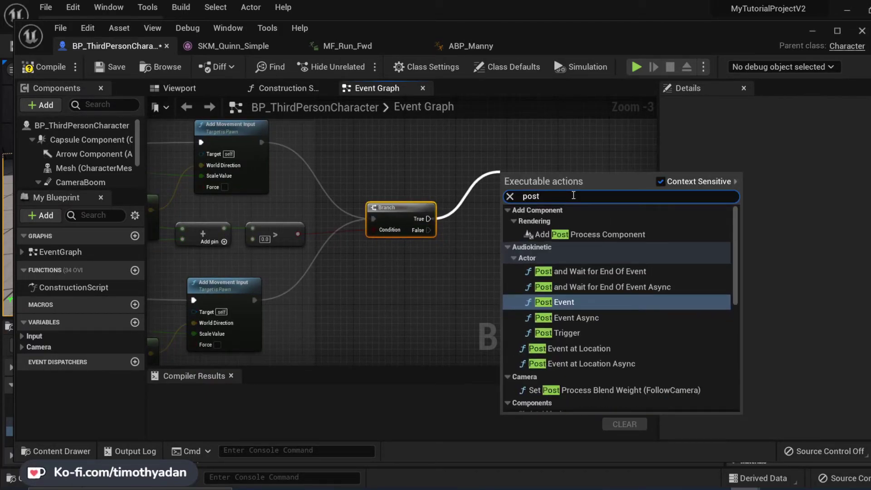
left_click(551, 303)
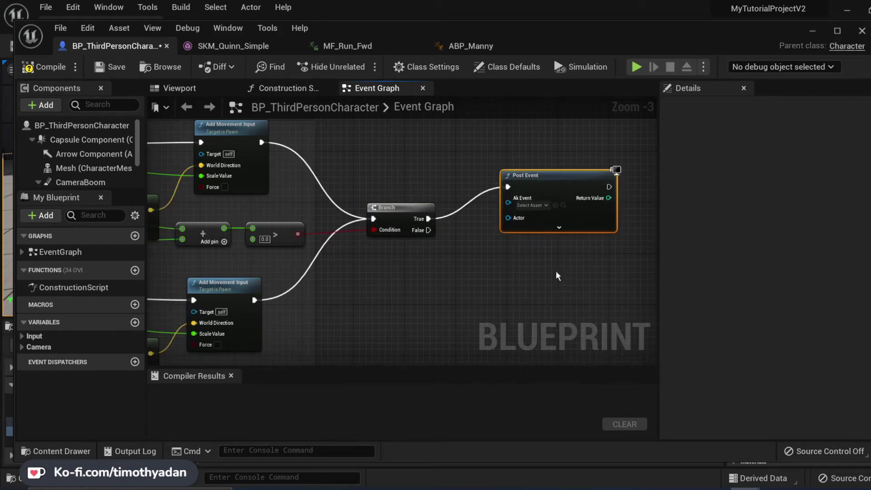
left_click(531, 205)
left_click(551, 271)
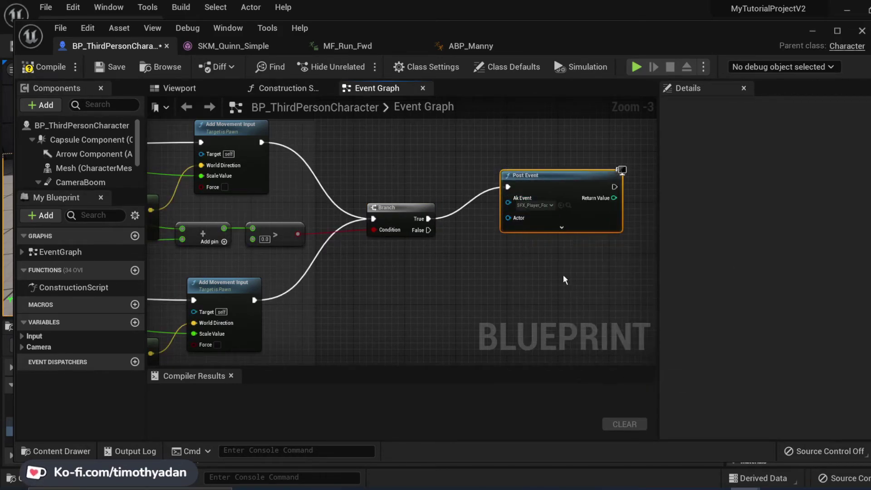
Step: Add a Self reference feeding the Actor input of the Post Event node on the Branch's True output
left_click_drag(507, 218, 463, 227)
type("self")
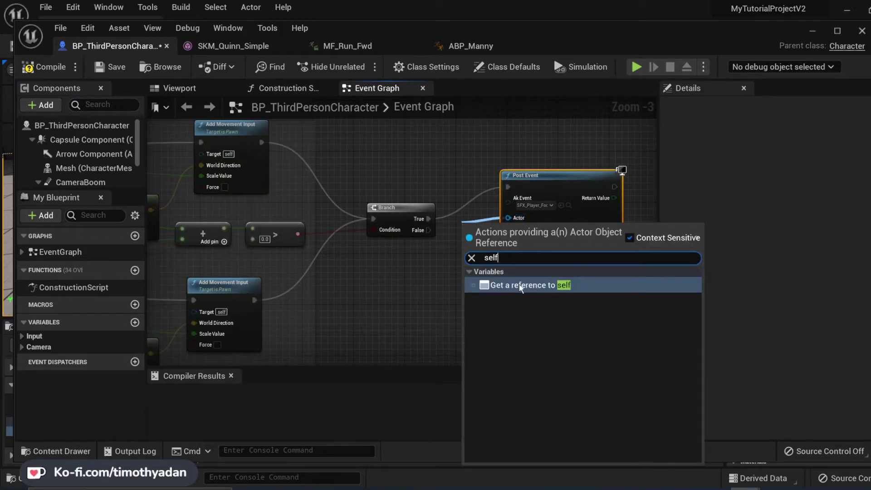
left_click(520, 286)
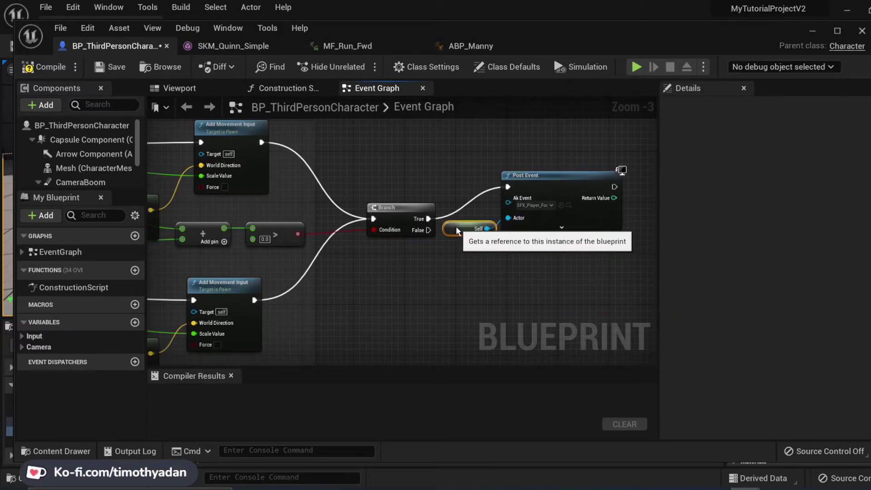
Step: Add a second Post Event node on the Branch's False output, with SFX_Player_FootstepStop as its Ak Event
left_click_drag(469, 222, 535, 309)
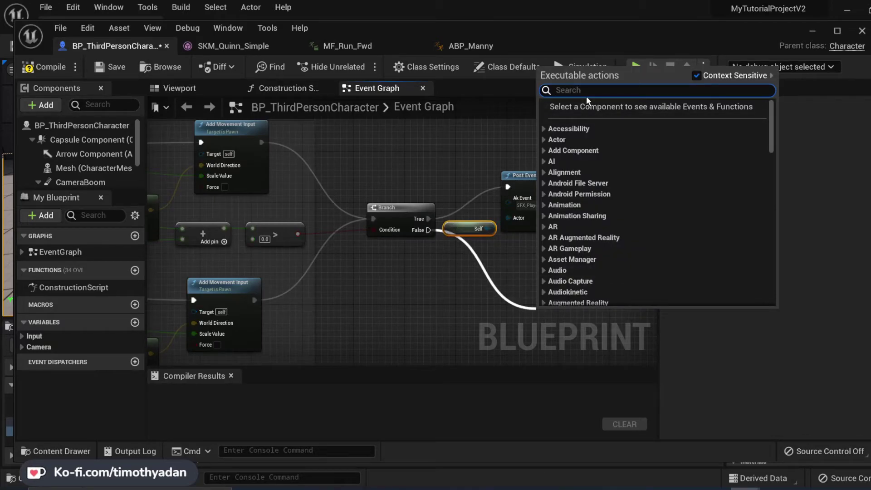
type("post")
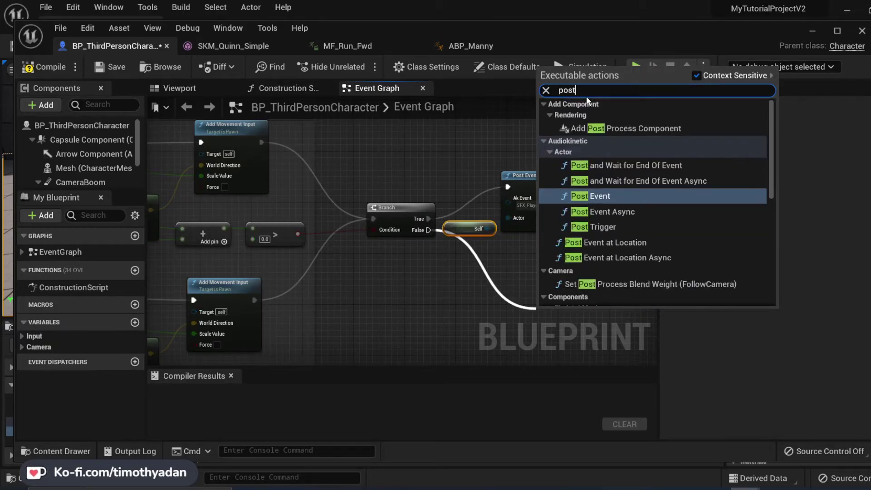
left_click(609, 202)
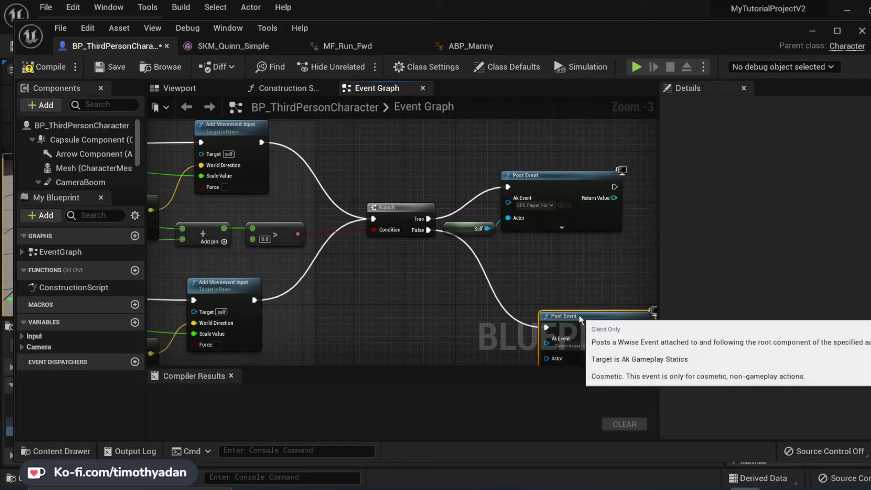
left_click_drag(580, 317, 548, 273)
left_click(547, 300)
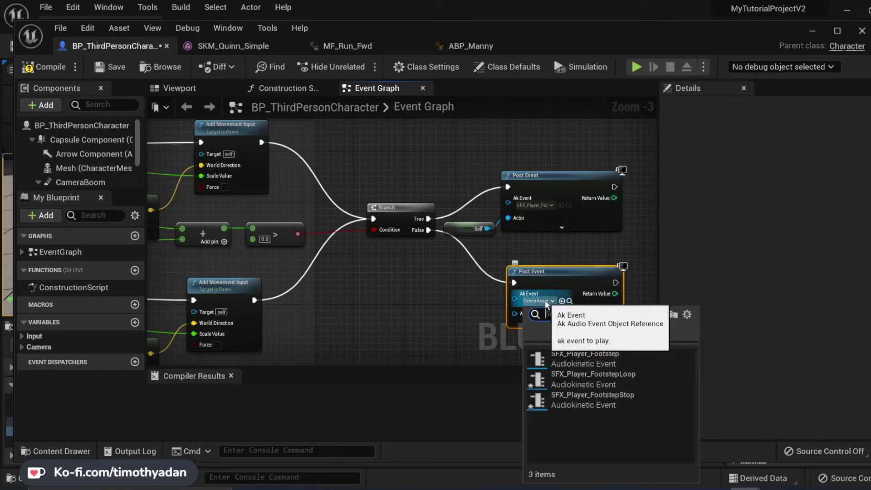
left_click(609, 399)
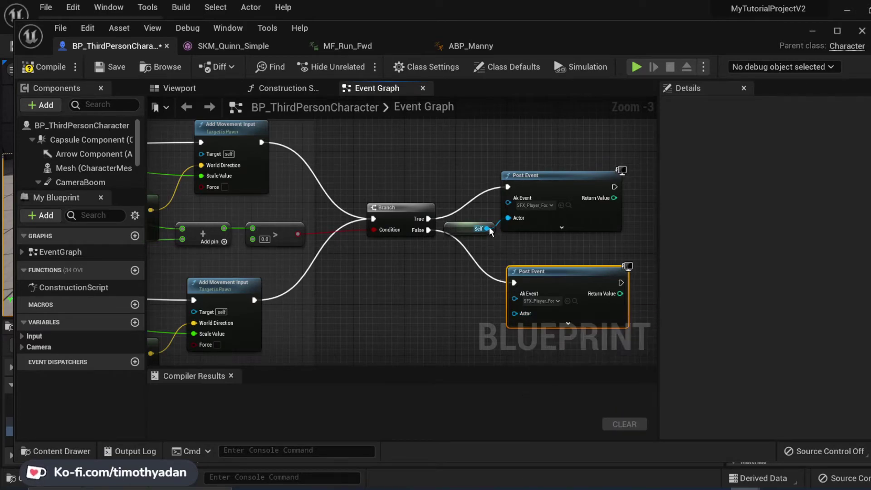
Step: Connect the Self reference to the second Post Event's Actor input and reposition it, then compile and save the Blueprint
left_click_drag(488, 230, 509, 319)
right_click_drag(451, 333, 468, 294)
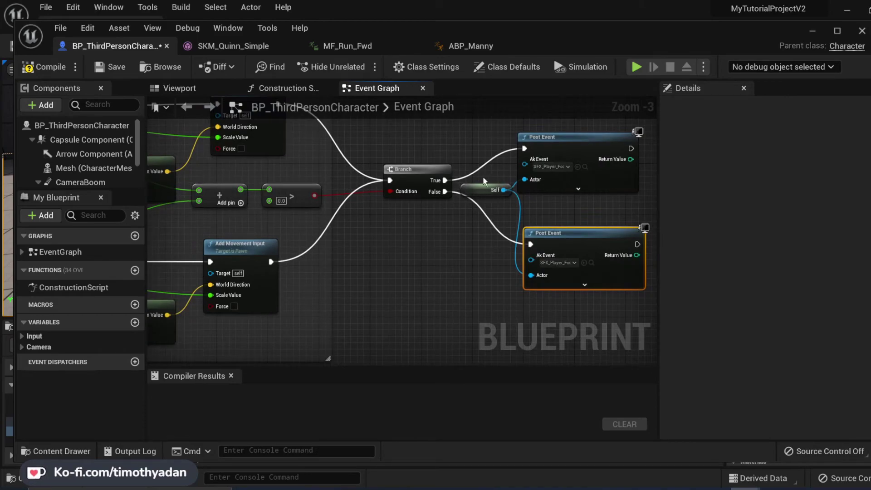
left_click_drag(483, 185, 476, 198)
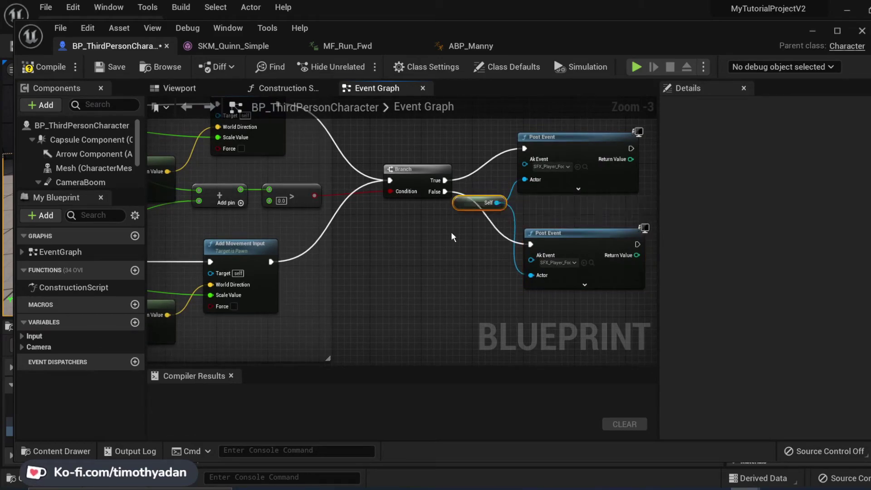
left_click(452, 237)
left_click(45, 67)
left_click(111, 67)
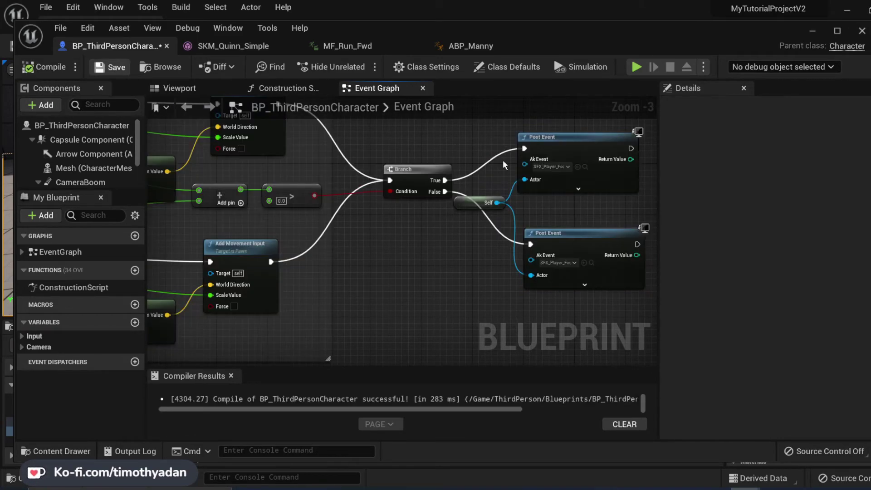
Step: Play the level, run the character around to test the looping footsteps, and end the play session
left_click(811, 32)
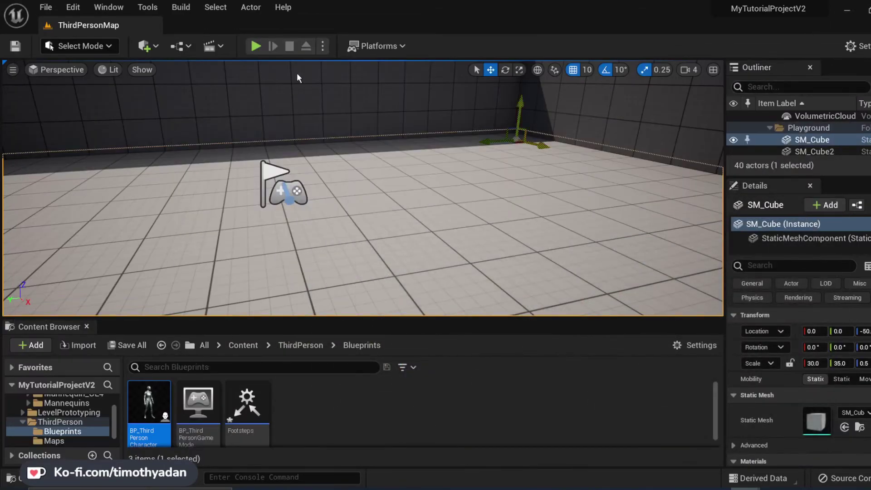
left_click(255, 46)
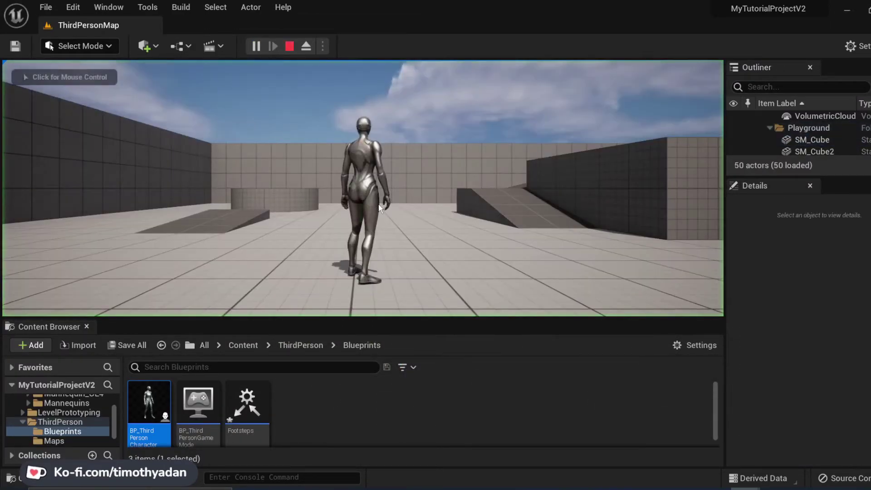
left_click(378, 206)
key("w")
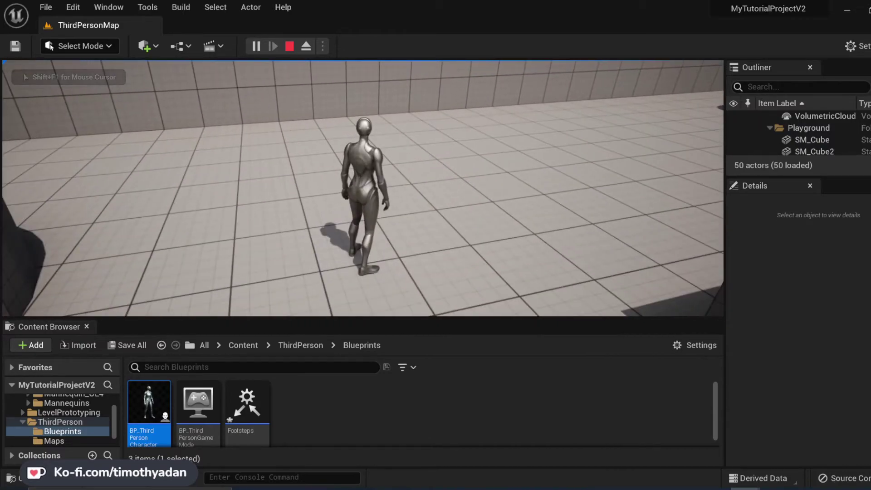
key("Escape")
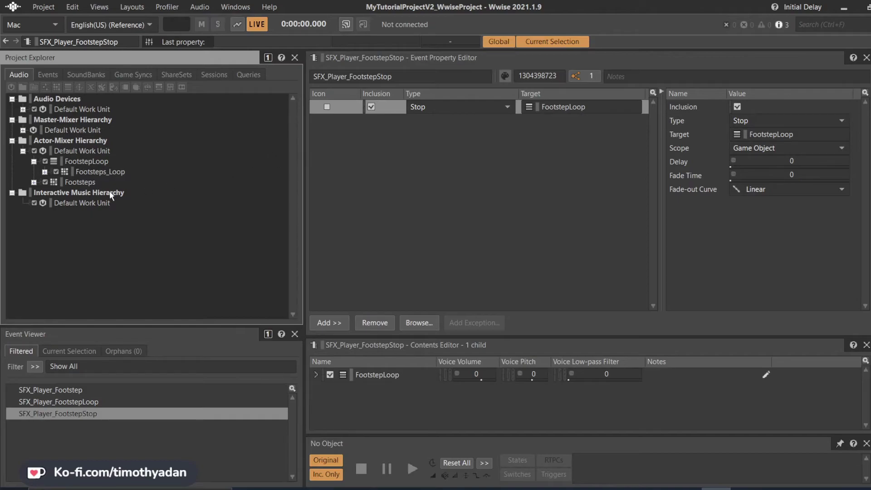
Step: Audition the FootstepLoop container in Wwise and check its advanced settings
left_click(86, 162)
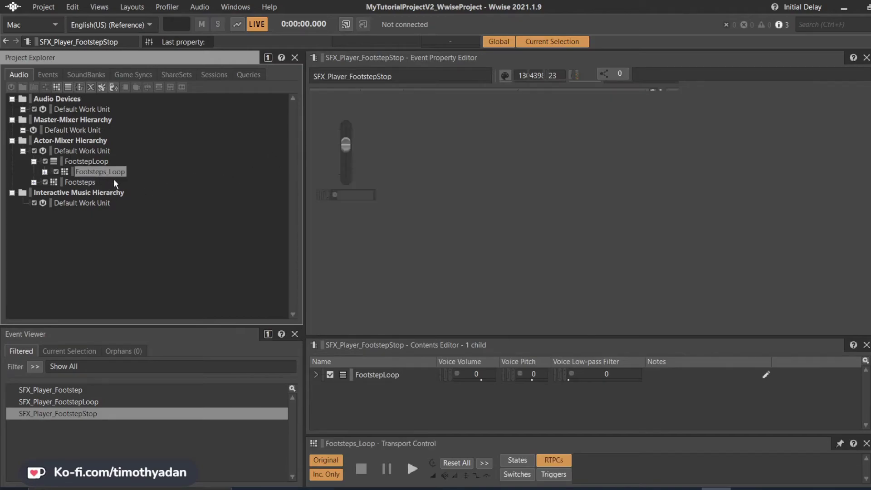
key("space")
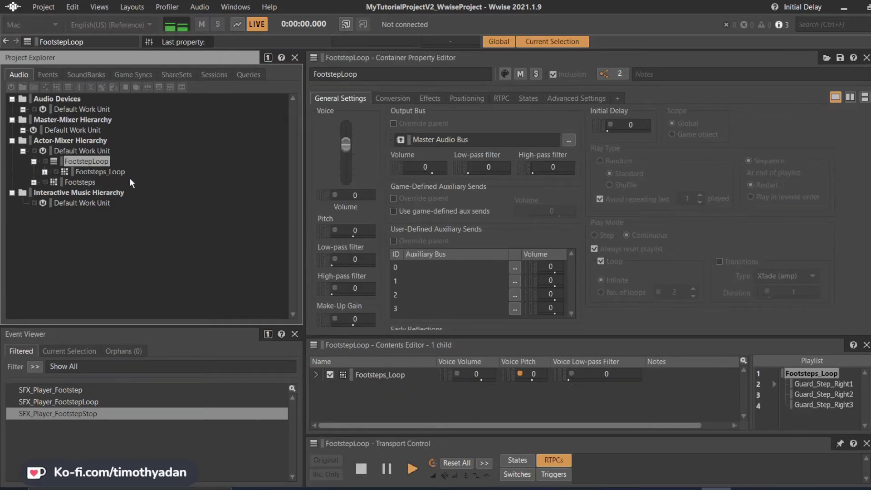
key("space")
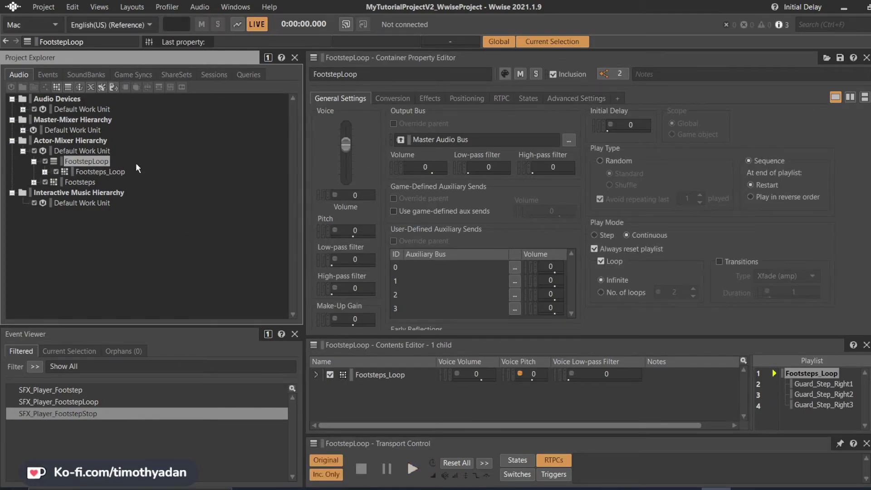
left_click(562, 99)
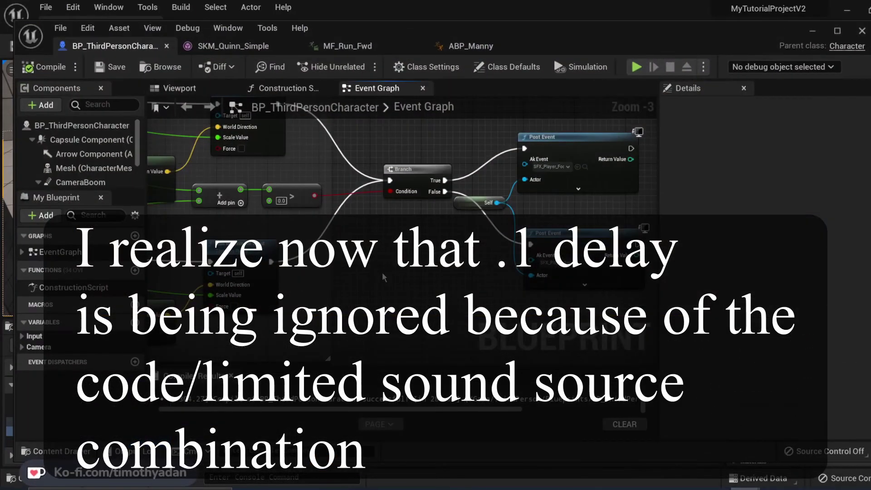
Step: Back in the BP_ThirdPersonCharacter graph, nudge the Branch node and line up the two Post Event nodes vertically
right_click_drag(428, 297, 497, 282)
scroll(454, 309, "down", 1)
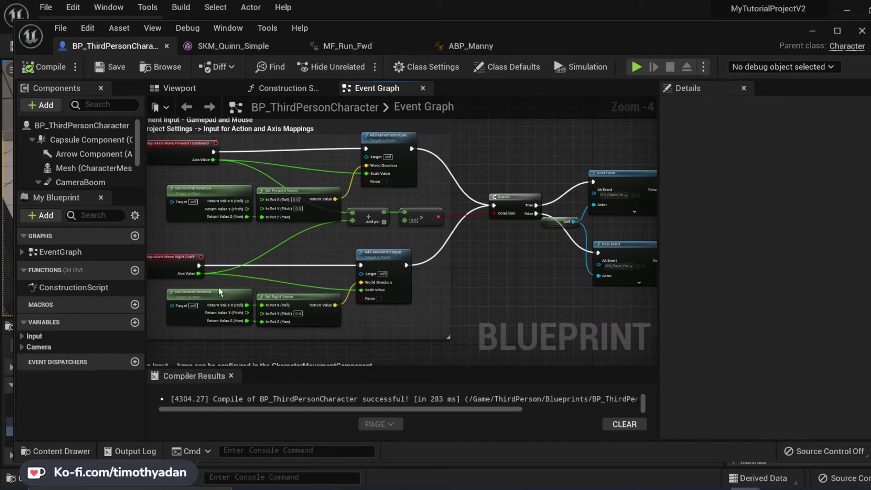
left_click_drag(519, 202, 510, 204)
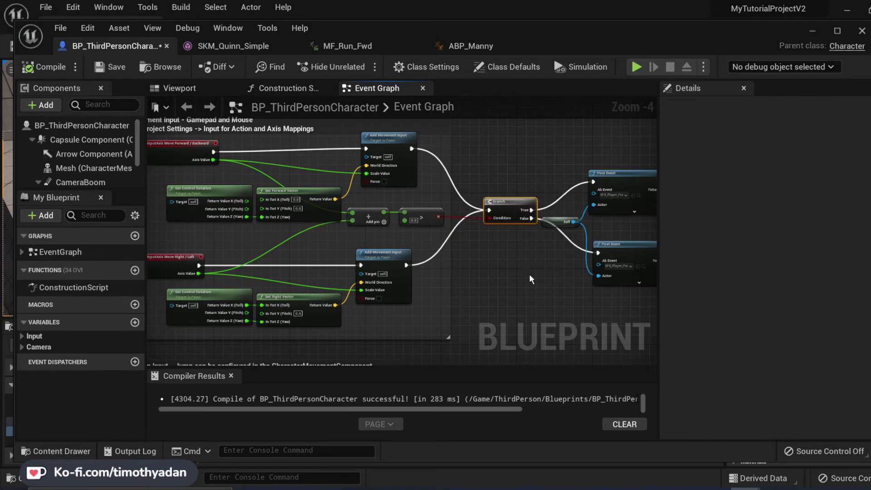
right_click_drag(530, 278, 437, 299)
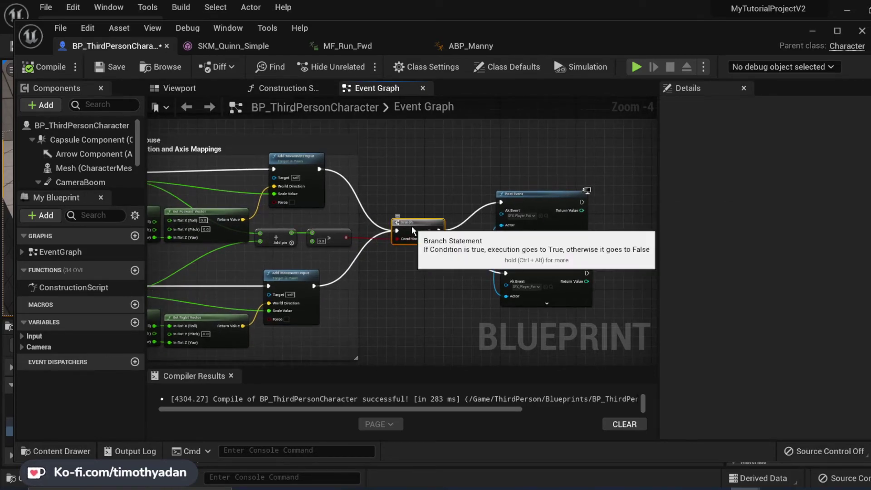
left_click_drag(527, 195, 537, 195)
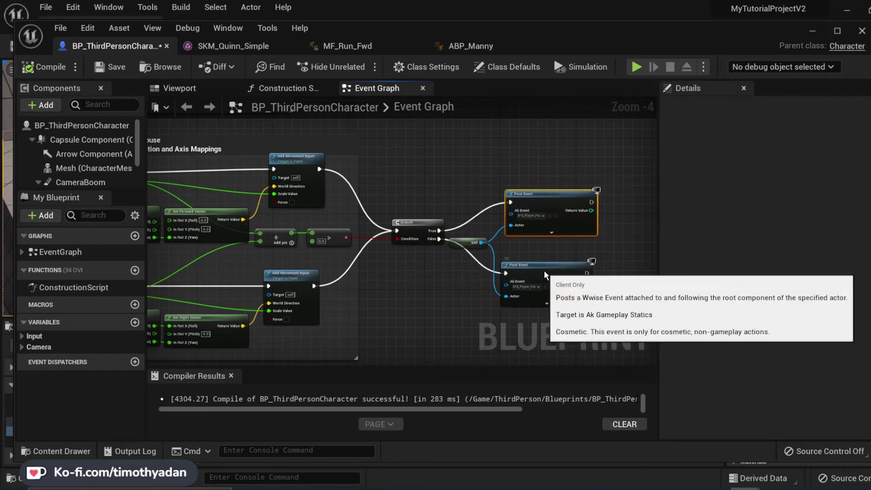
left_click_drag(545, 272, 548, 271)
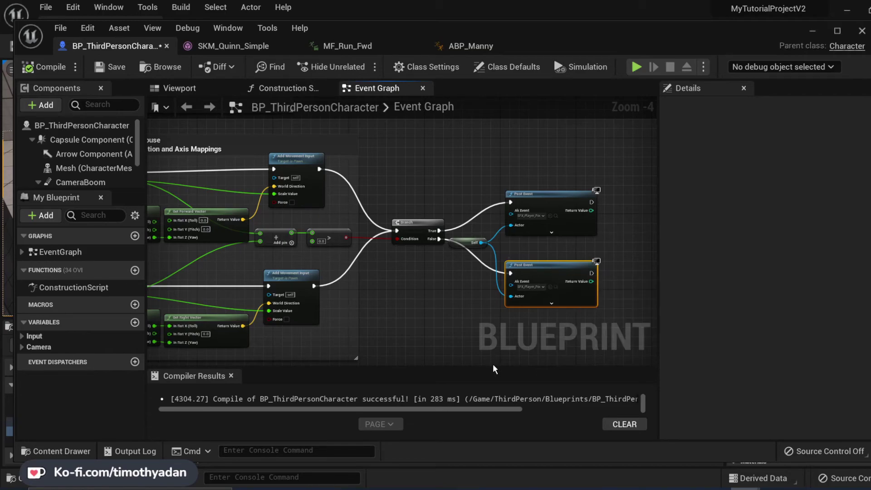
Step: Shift both Post Event nodes, the Self reference and the Branch rightward to make room between Add Movement Input and Branch
right_click_drag(470, 301, 512, 289)
left_click(498, 216)
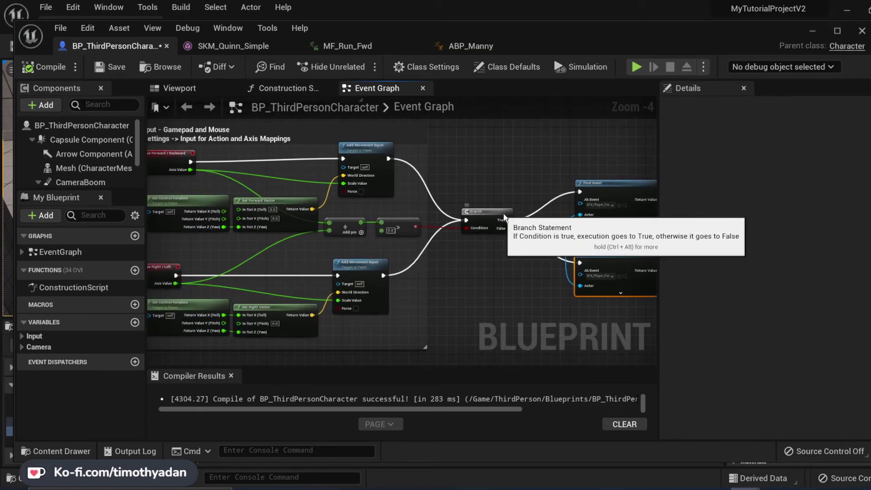
right_click_drag(514, 236, 462, 240)
left_click_drag(615, 146, 476, 308)
left_click_drag(486, 235, 561, 230)
left_click(496, 268)
left_click_drag(448, 216, 486, 215)
left_click(447, 273)
right_click_drag(444, 273, 469, 275)
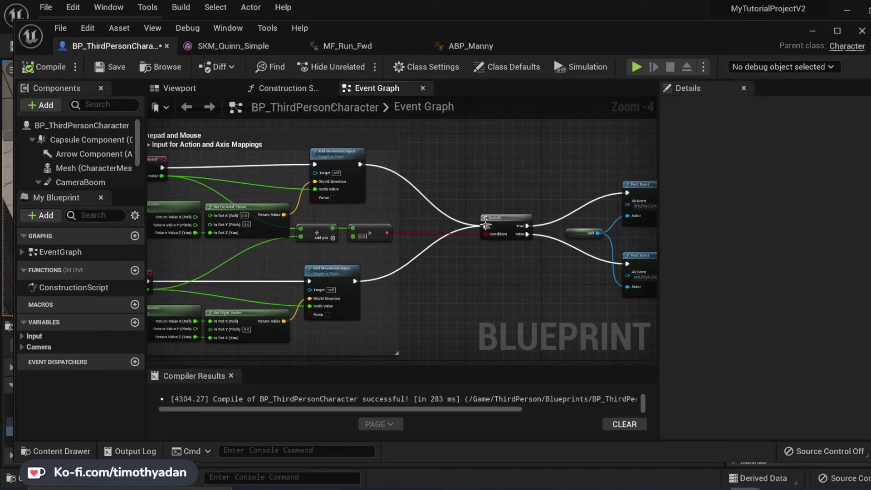
Step: Insert a Set Delay Length node before the Branch and route both Add Movement Input execution outputs into it
left_click_drag(484, 226, 450, 225)
type("del")
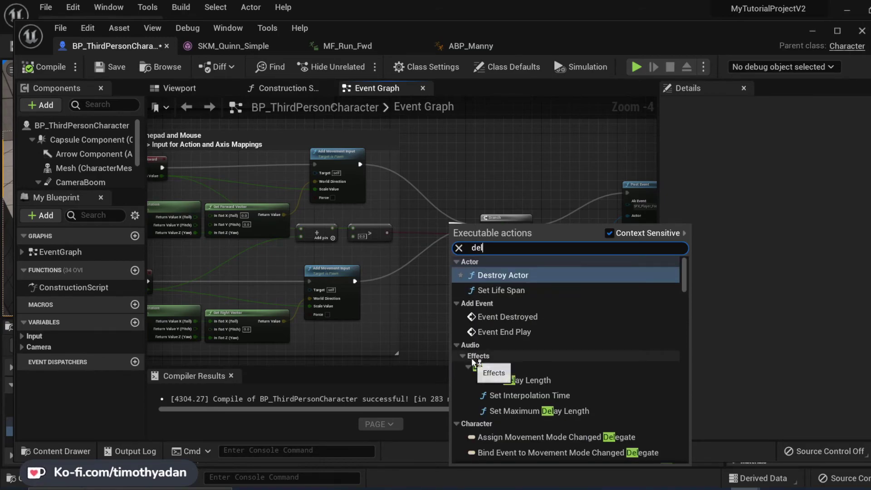
left_click(506, 380)
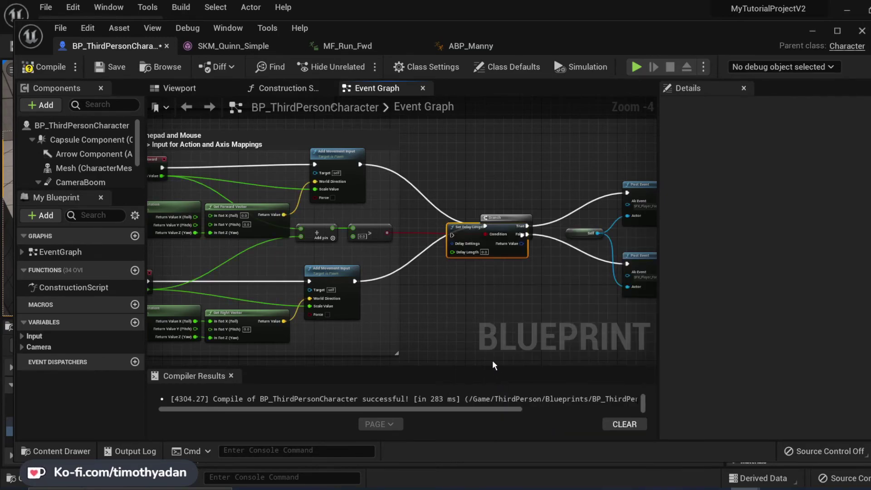
left_click_drag(447, 230, 448, 273)
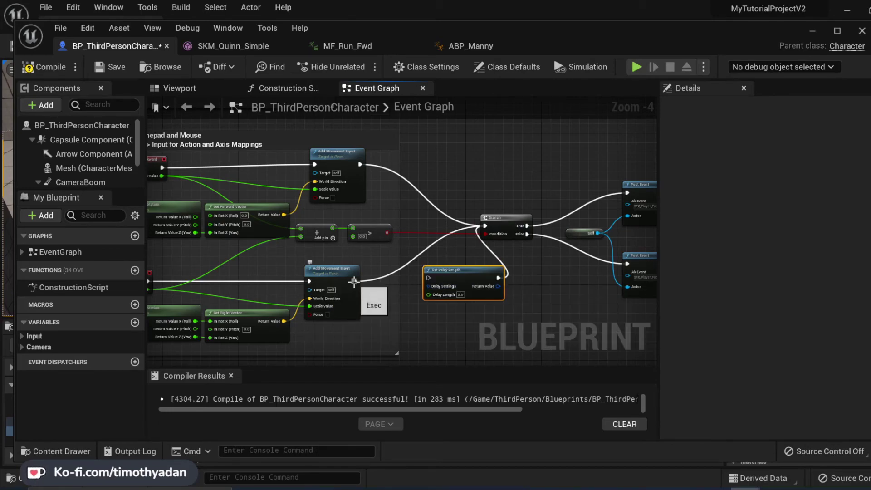
left_click_drag(355, 281, 428, 281)
left_click_drag(360, 165, 426, 213)
left_click_drag(509, 222, 522, 223)
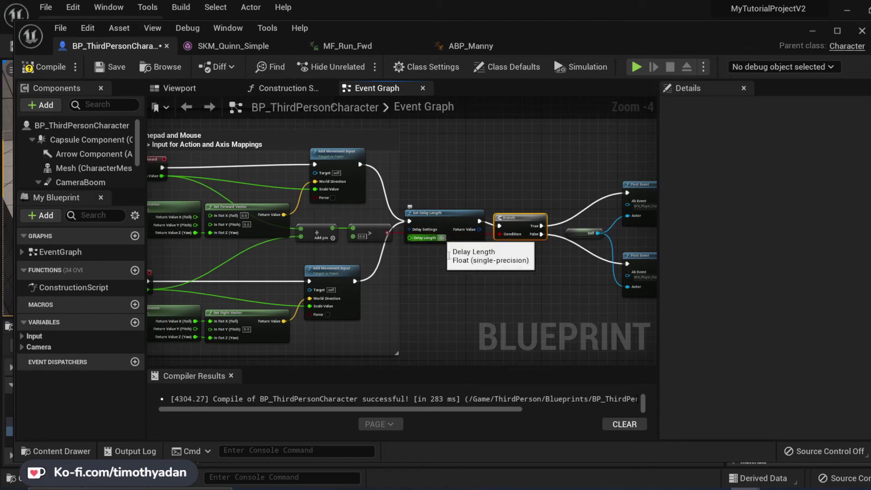
Step: Set the Set Delay Length node's Delay Length to 0.1, then save and compile the Blueprint
key("BackSpace")
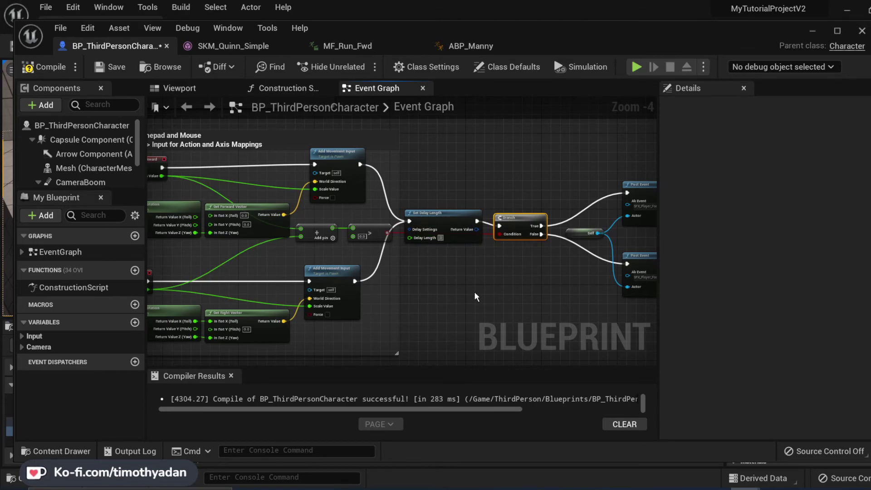
type("0.1")
left_click(477, 297)
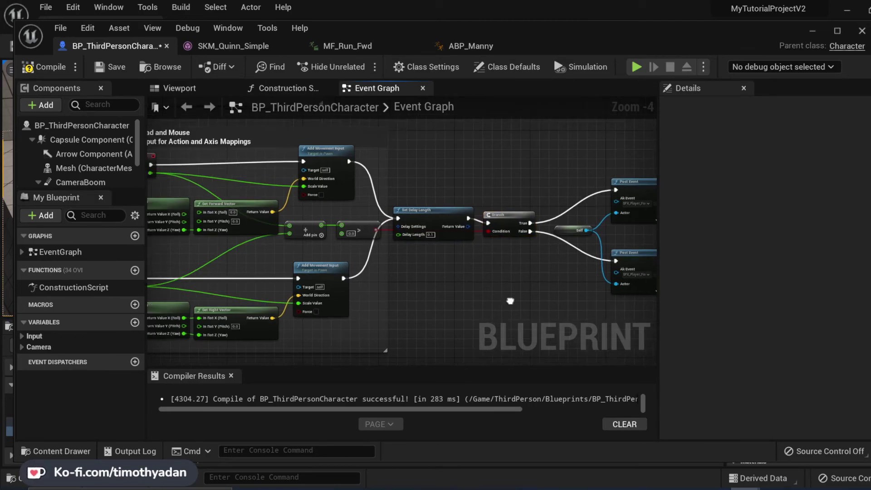
right_click_drag(510, 301, 454, 299)
left_click(112, 66)
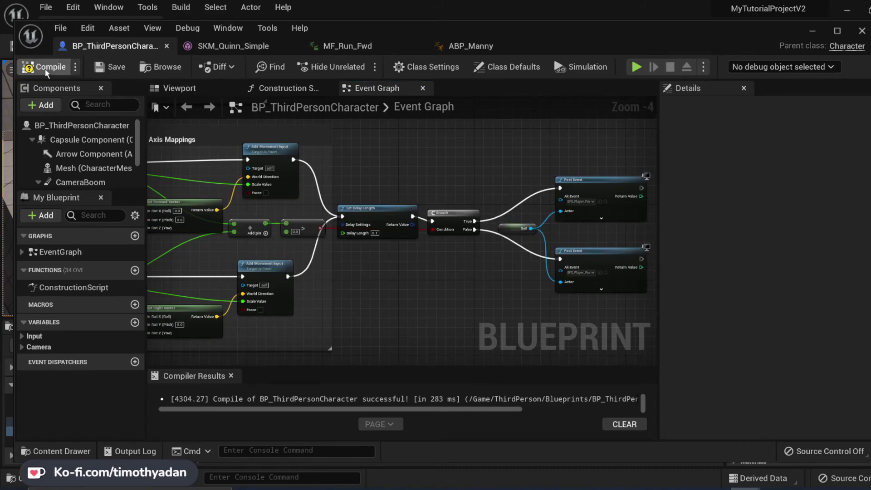
left_click(47, 71)
Step: Try to play the level with the delay in place, then cancel playing and close the message log
left_click(814, 32)
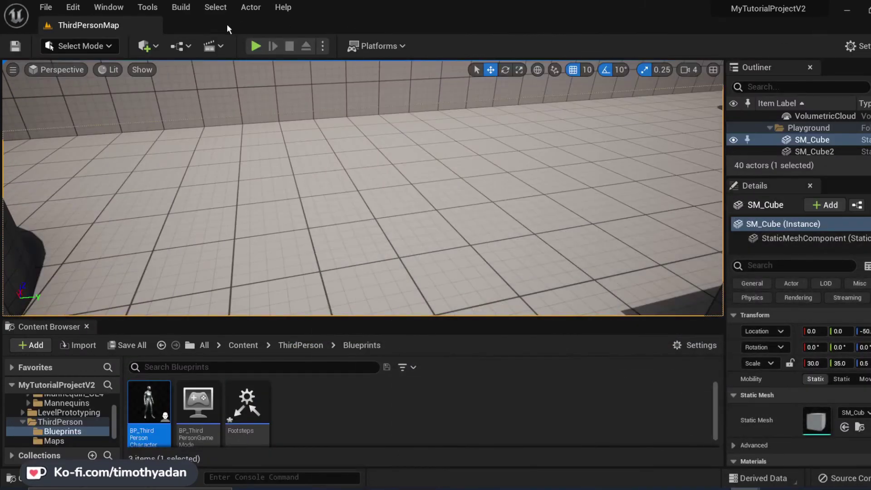
left_click(256, 46)
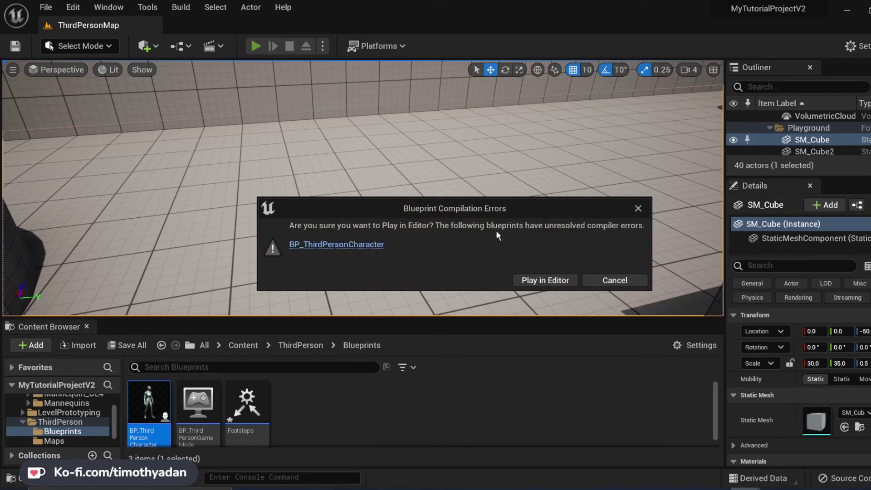
left_click(614, 280)
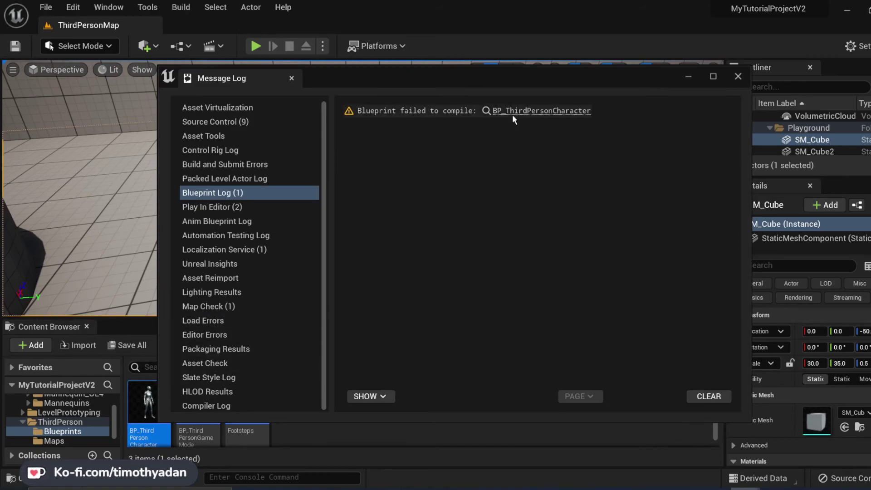
left_click(739, 77)
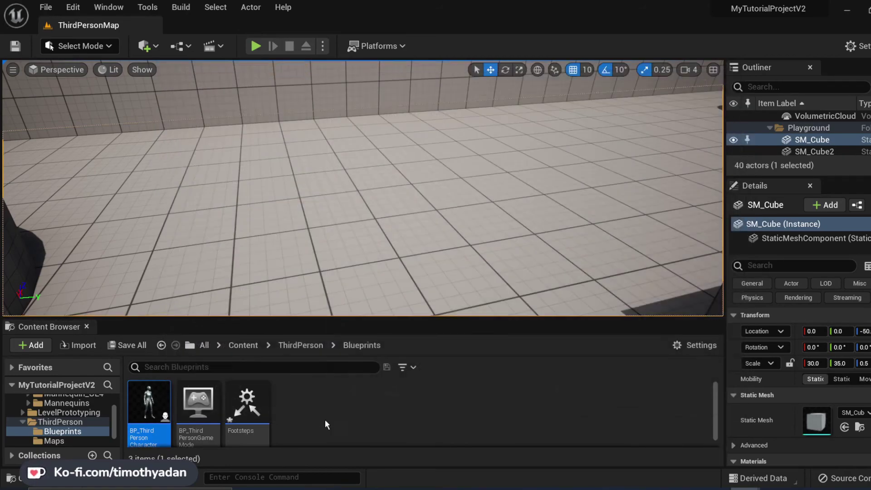
Step: Reopen BP_ThirdPersonCharacter and read the full compiler message about the Set Delay Length node's Delay Settings input
double_click(141, 406)
left_click(286, 399)
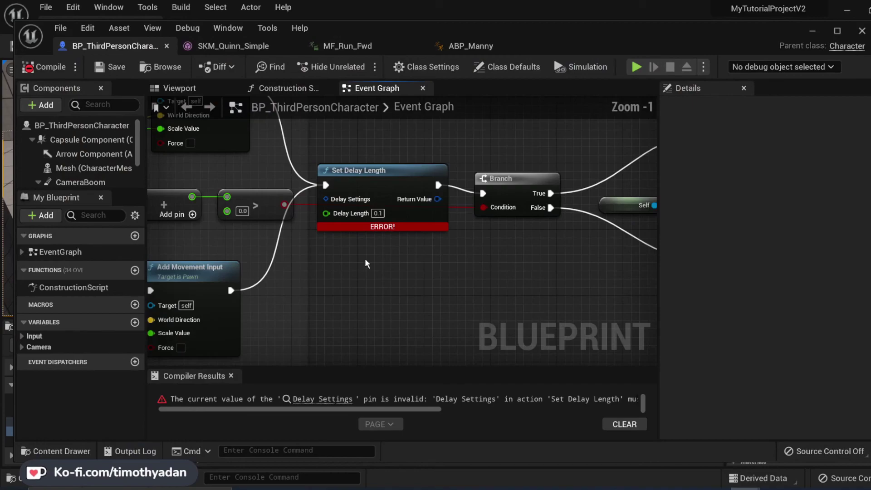
left_click_drag(292, 410, 488, 414)
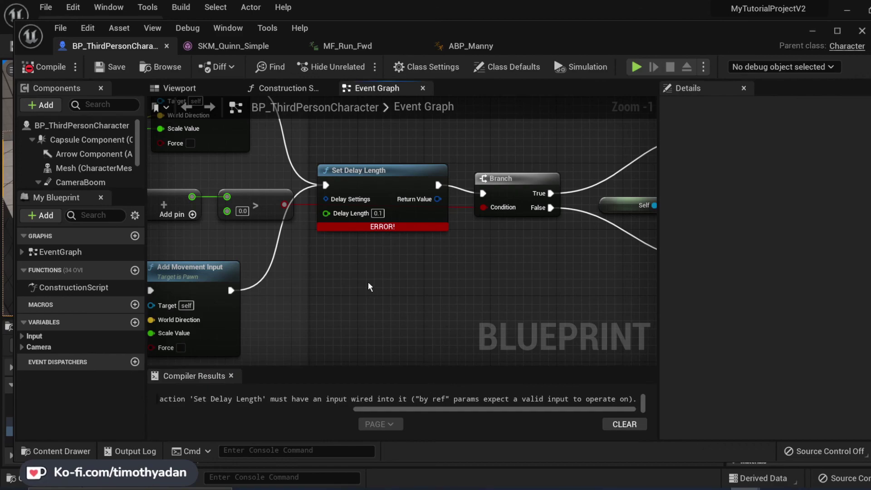
Step: Delete the Set Delay Length node from the event graph
right_click_drag(370, 284, 391, 298)
left_click(405, 238)
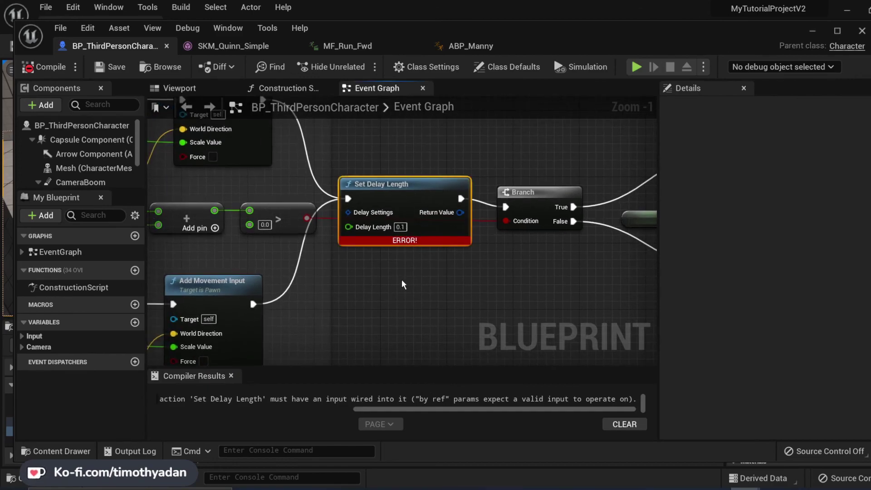
key("Delete")
Step: Open the list of Blueprint actions in the gap before the Branch for a replacement node
right_click(393, 201)
left_click(374, 204)
right_click(373, 199)
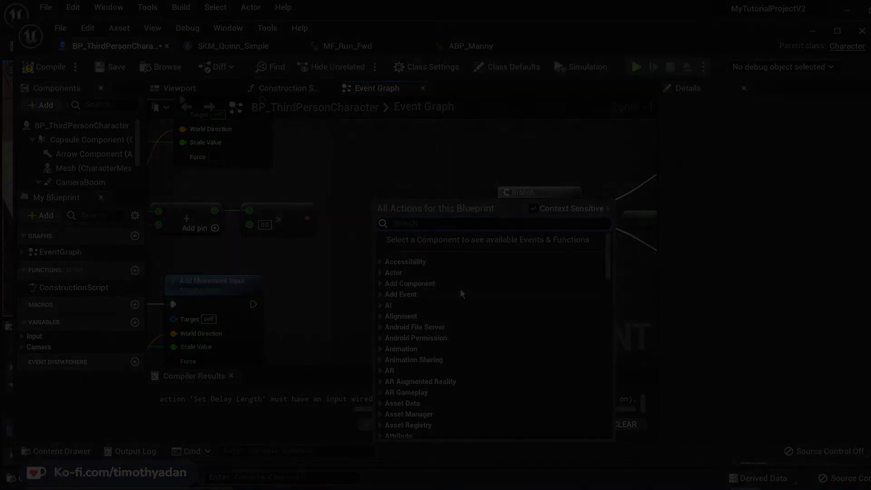